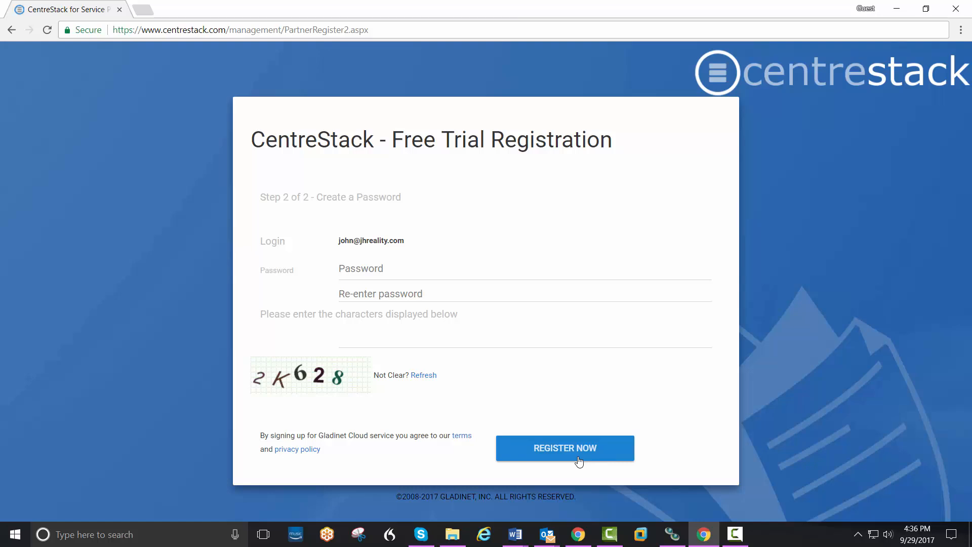
Step: Enter and confirm the account password, fill in the captcha, and submit the free trial registration
click(374, 267)
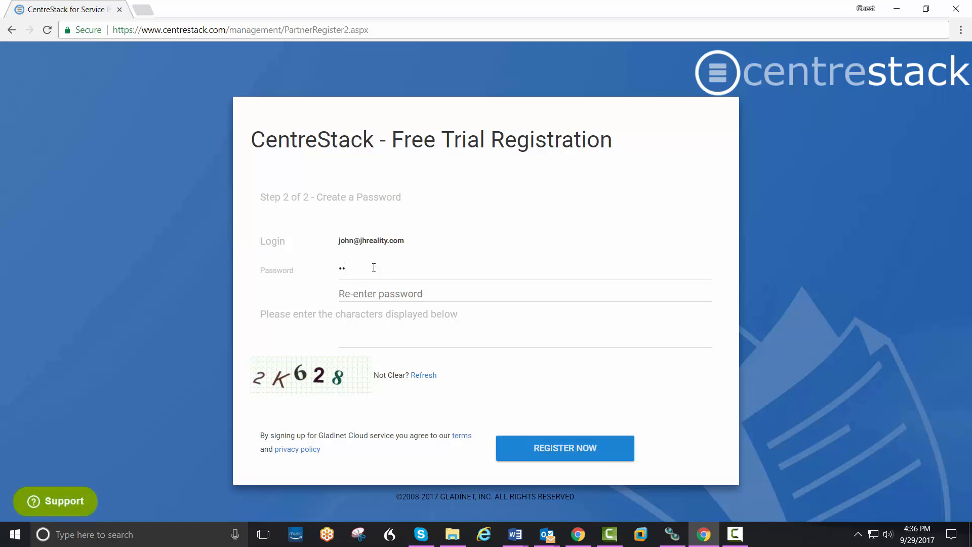
key(Tab)
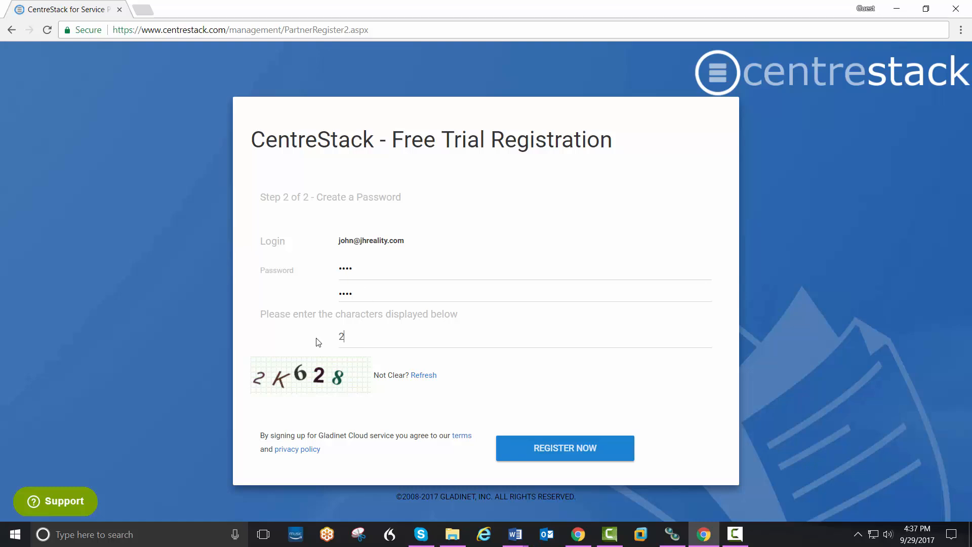
text(2K628)
click(533, 449)
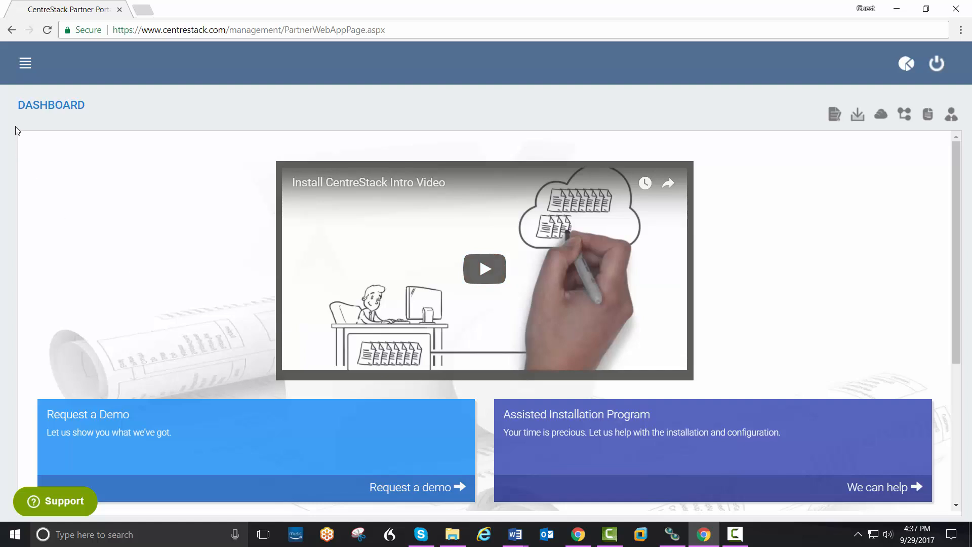
Step: Start a new hosted tenant and enter its organization name, correcting a typo
click(26, 64)
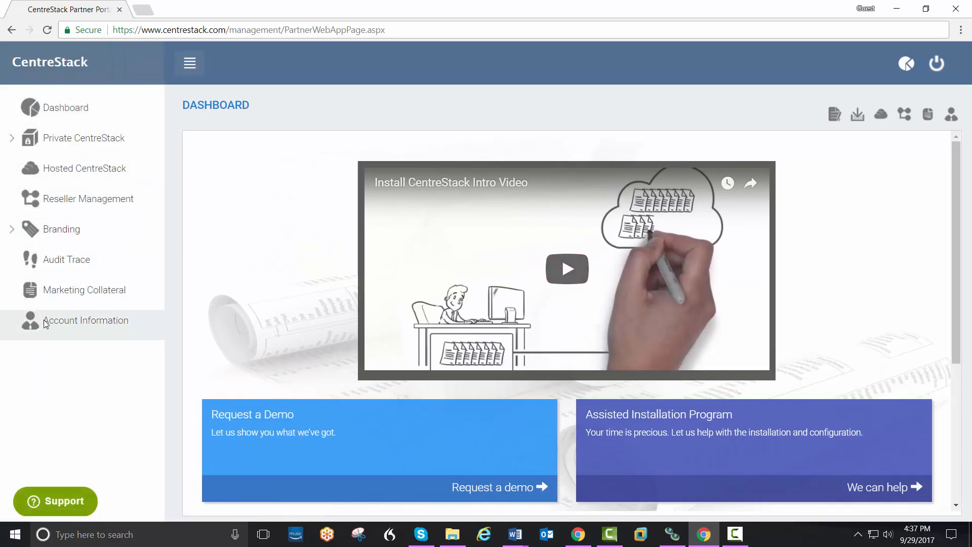
click(39, 166)
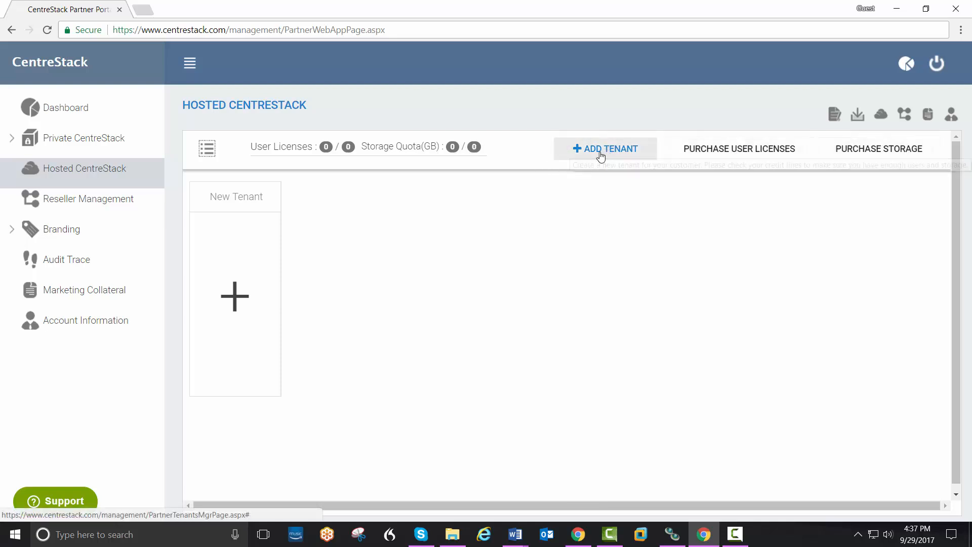
click(238, 302)
click(271, 221)
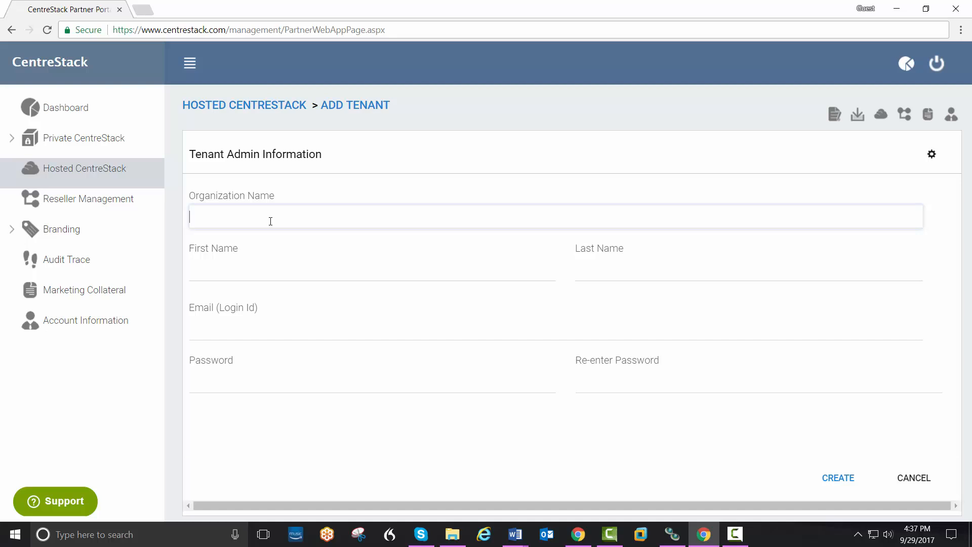
text(ea)
Step: Fill in the admin's first name, last name, login e-mail and password
key(Tab)
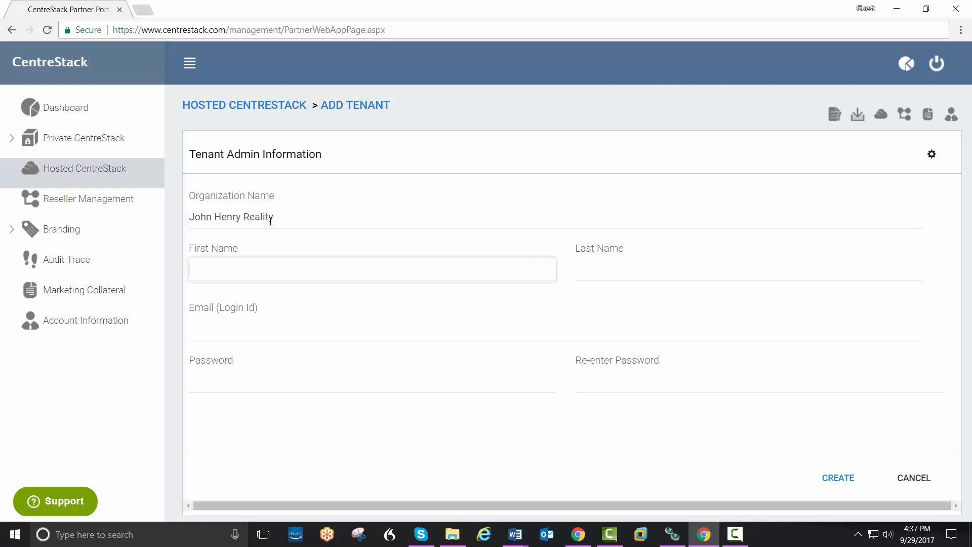
key(Tab)
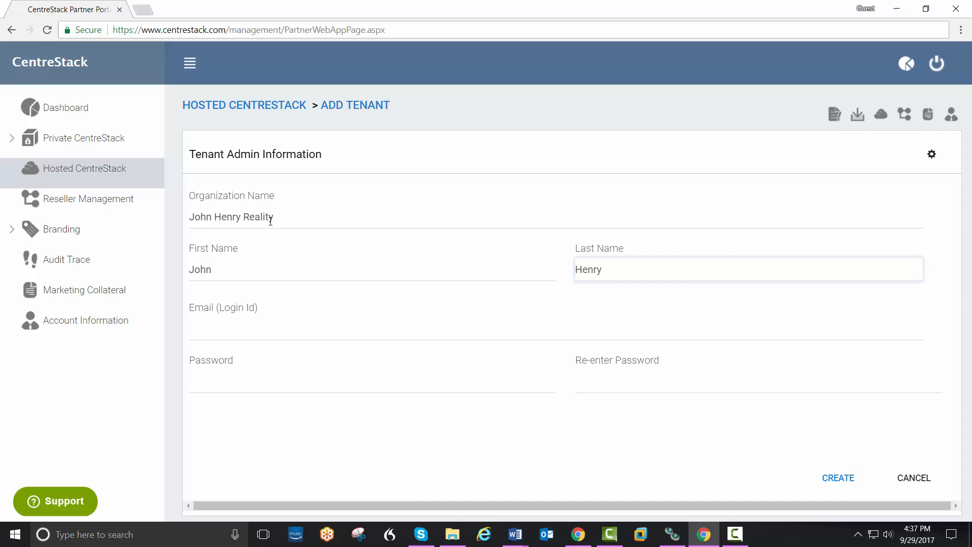
key(Tab)
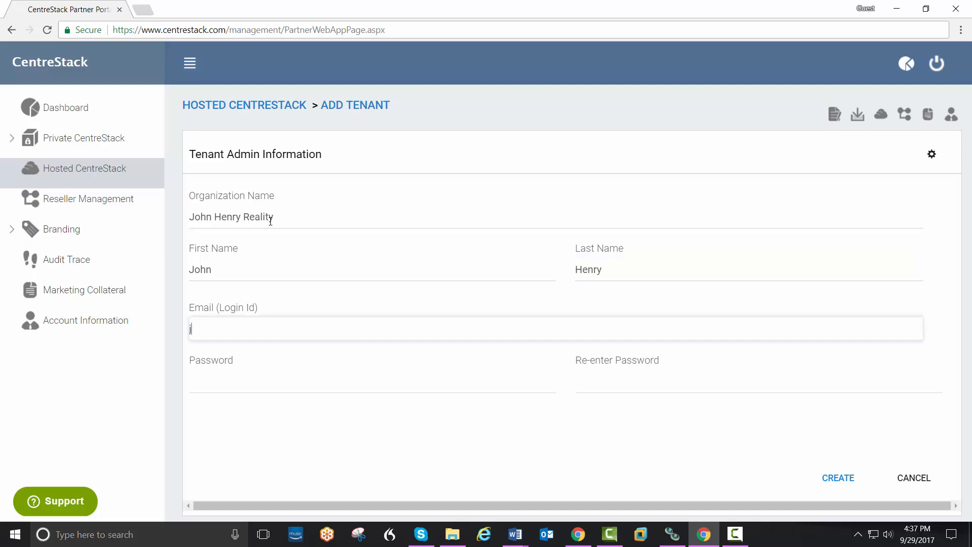
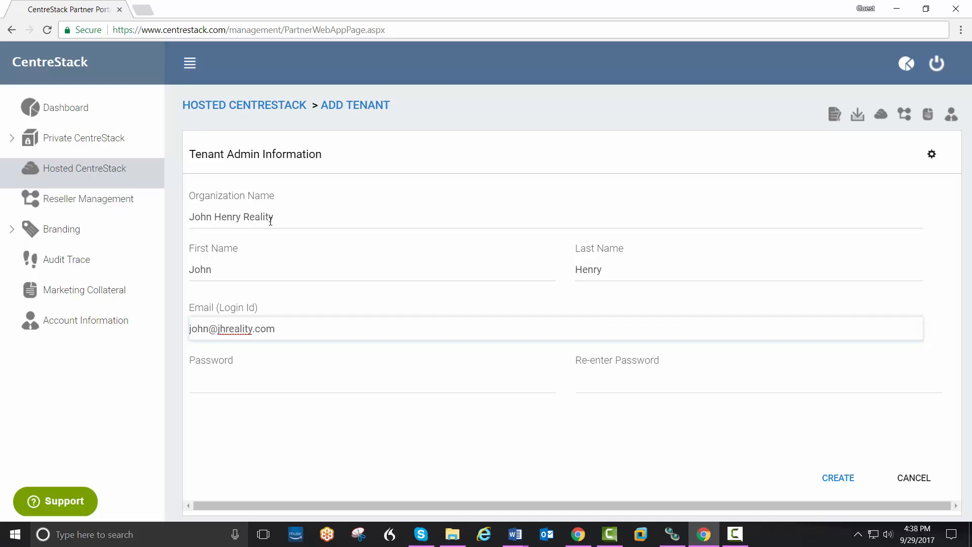
key(Tab)
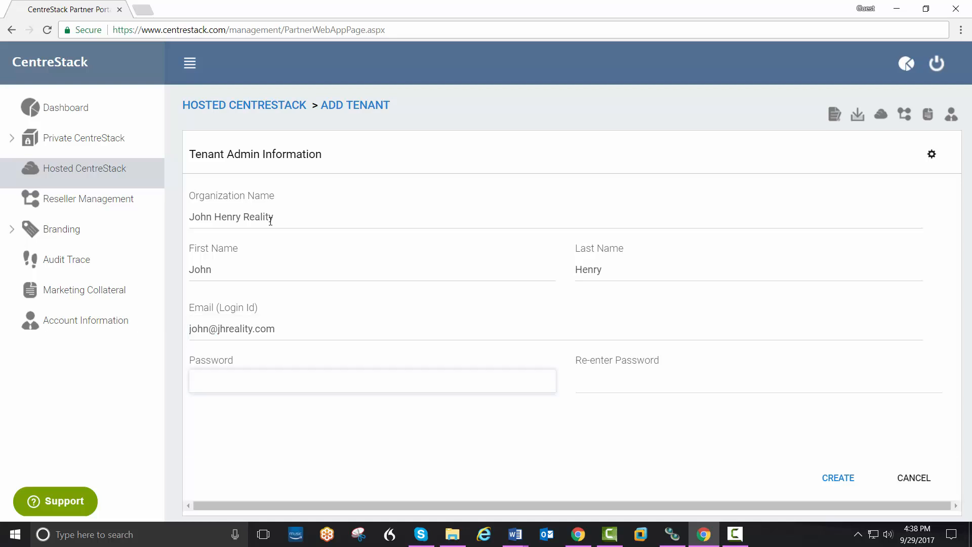
text(••••)
key(Tab)
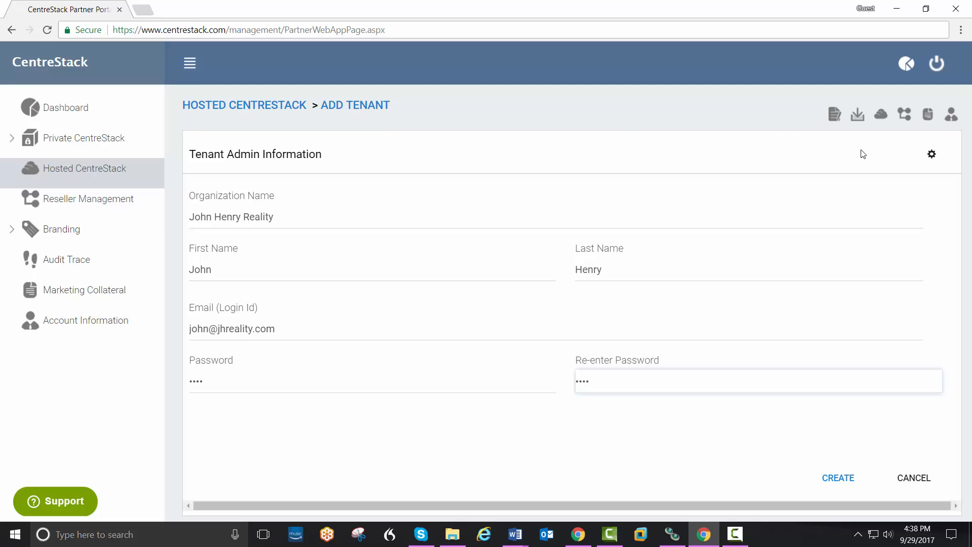
Step: Enable Show Data-At-Rest Encryption configuration page in advanced settings and create the tenant
click(929, 160)
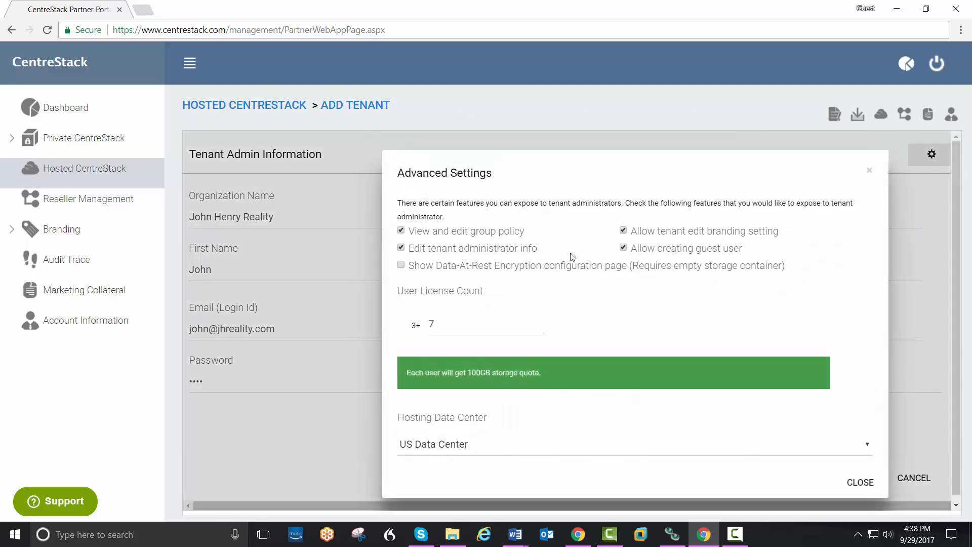
click(403, 267)
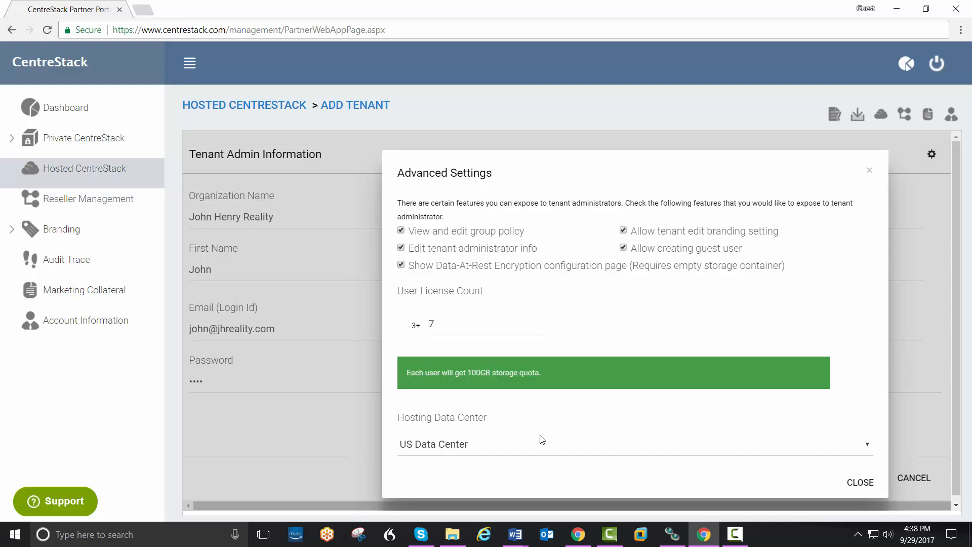
click(850, 484)
click(842, 482)
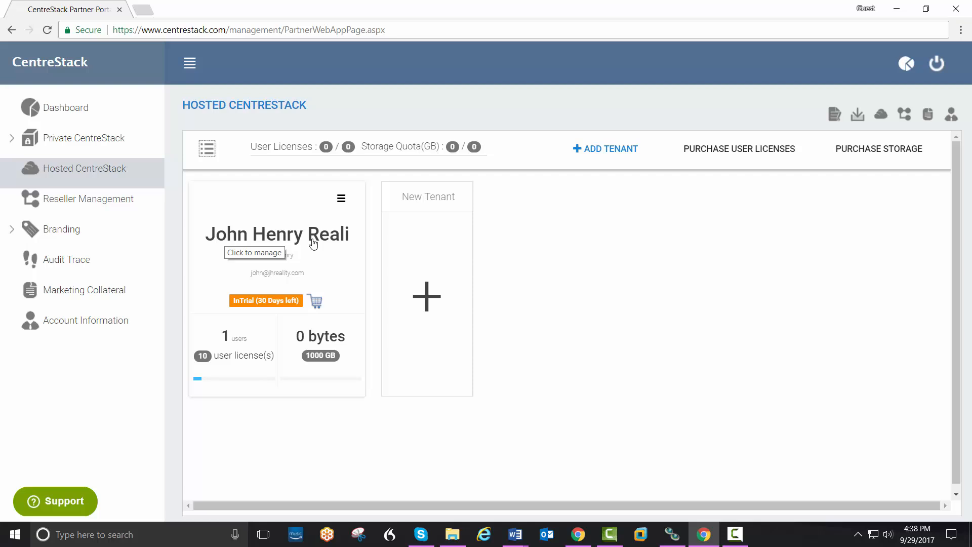
click(339, 199)
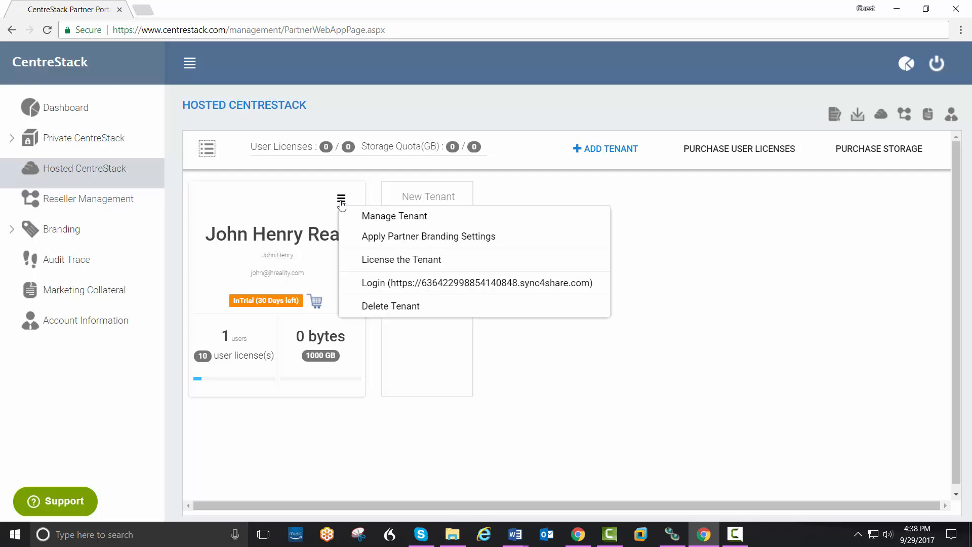
Step: Log in to the new tenant with the admin's e-mail and password
click(383, 285)
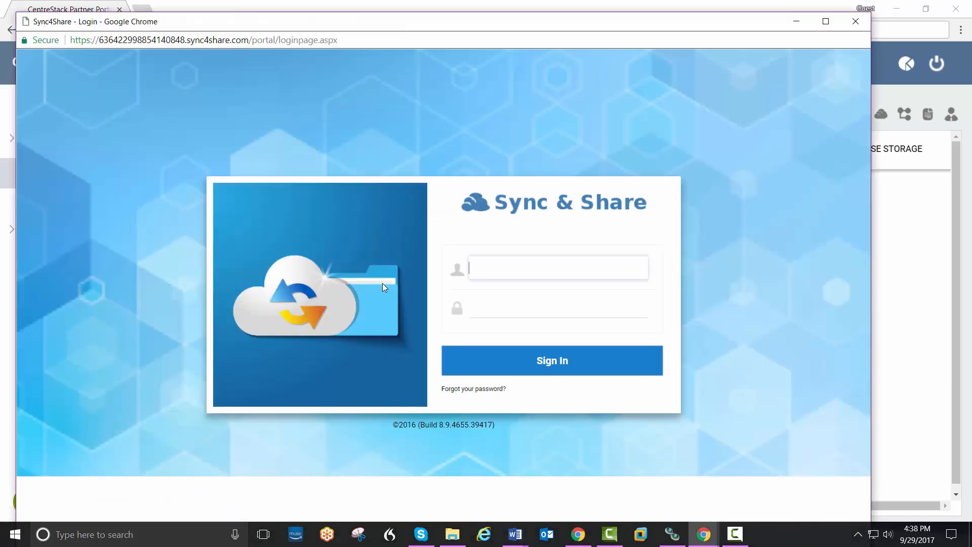
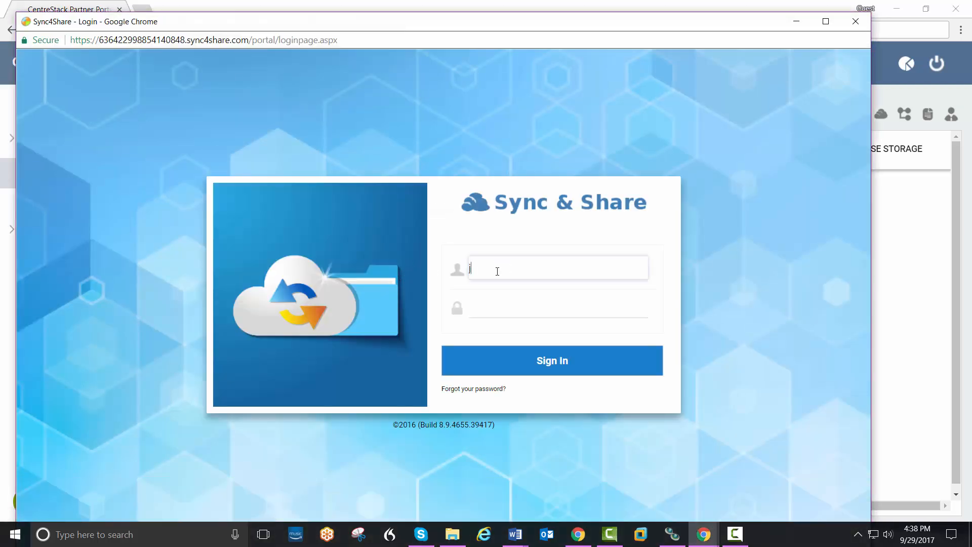
key(Tab)
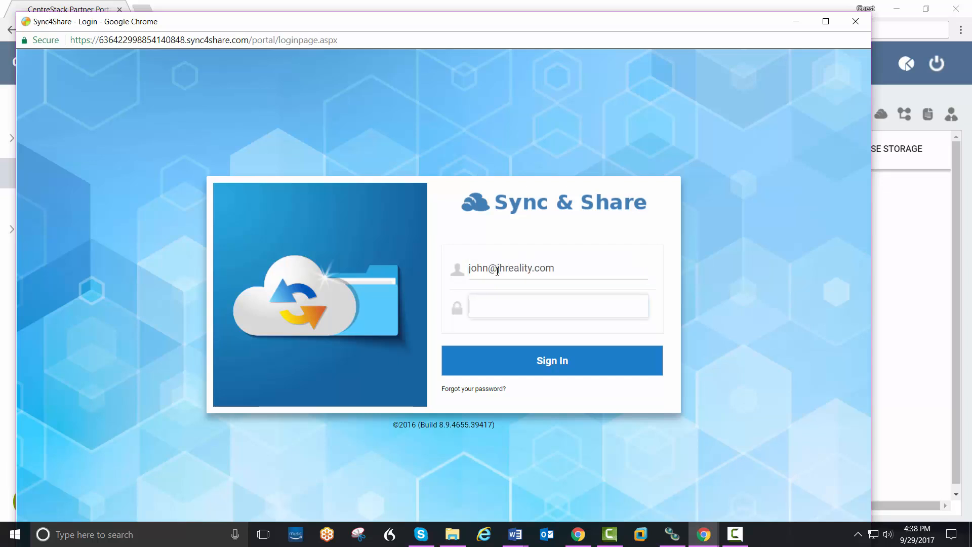
text(••••)
click(551, 362)
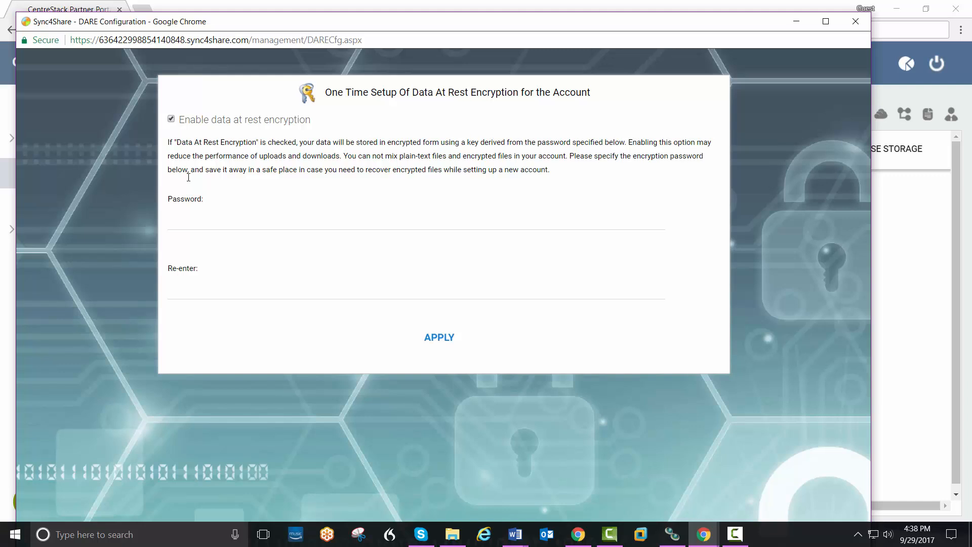
Step: Set and confirm the data-at-rest encryption password and apply it
click(206, 224)
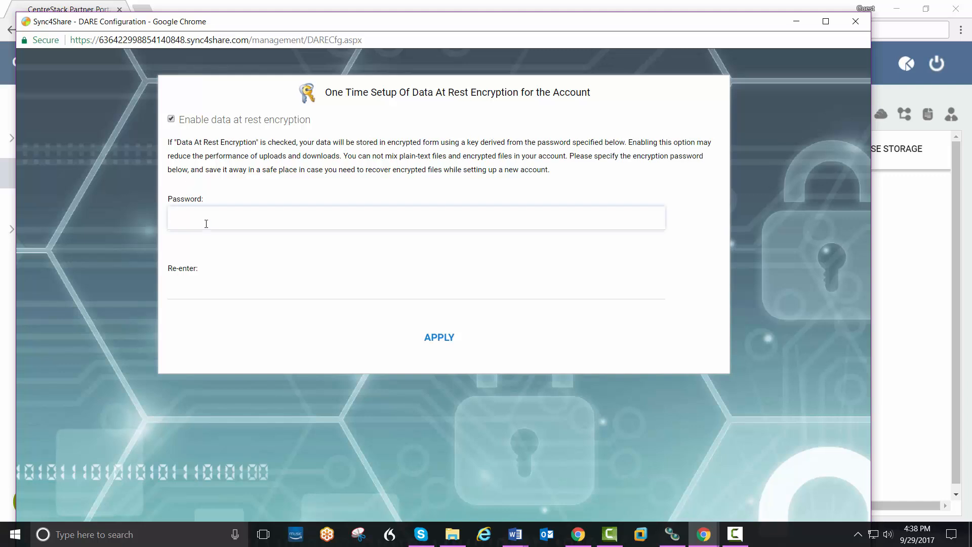
key(Tab)
text(••)
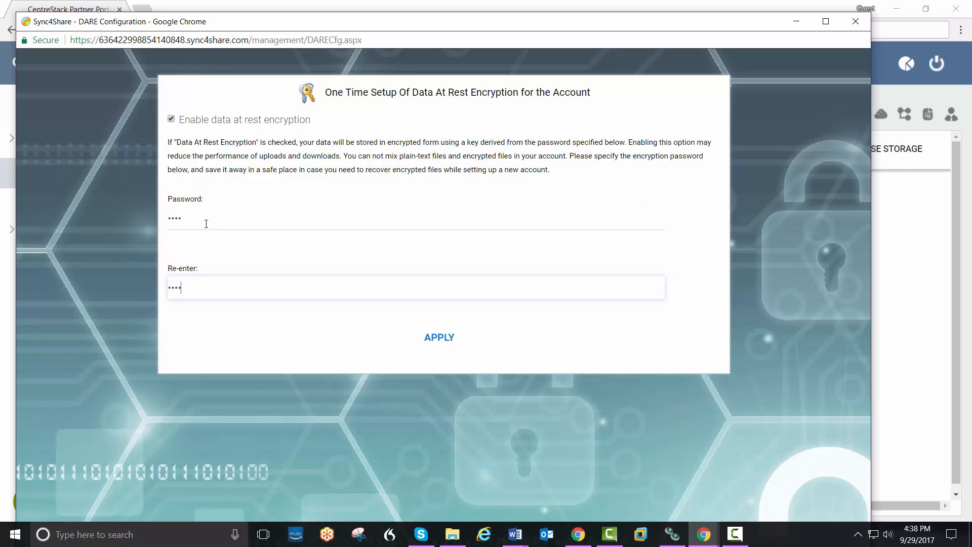
click(418, 336)
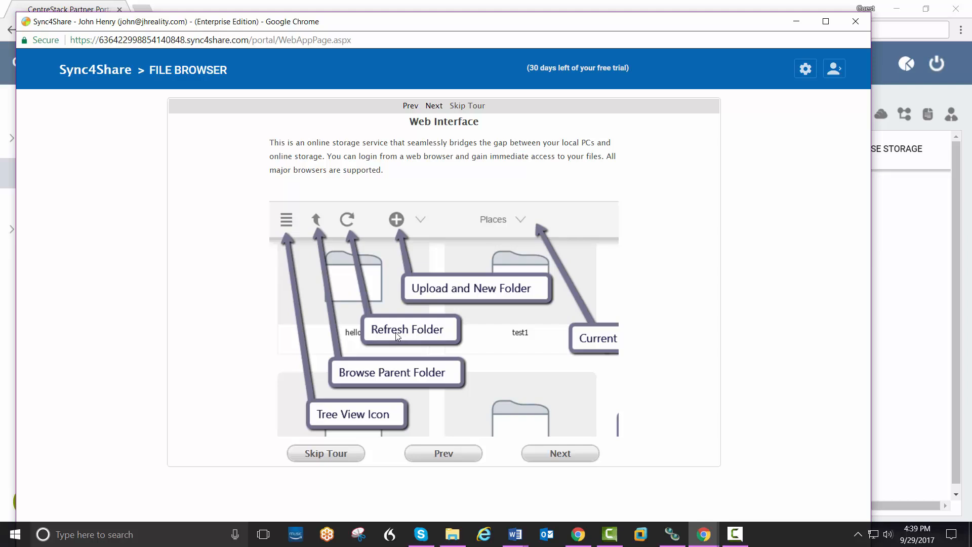
Step: Skip the file browser tour, open the Management Console, and maximize the window
click(337, 458)
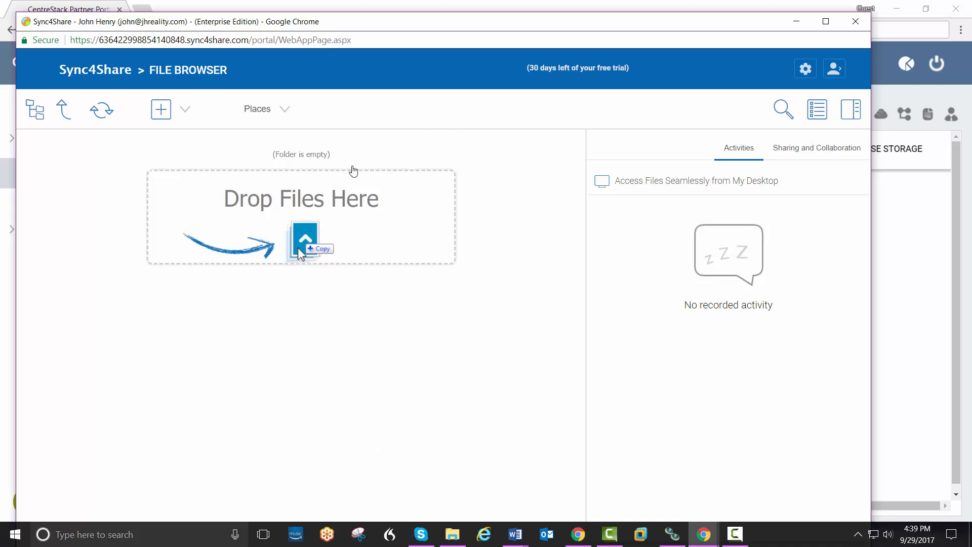
click(806, 75)
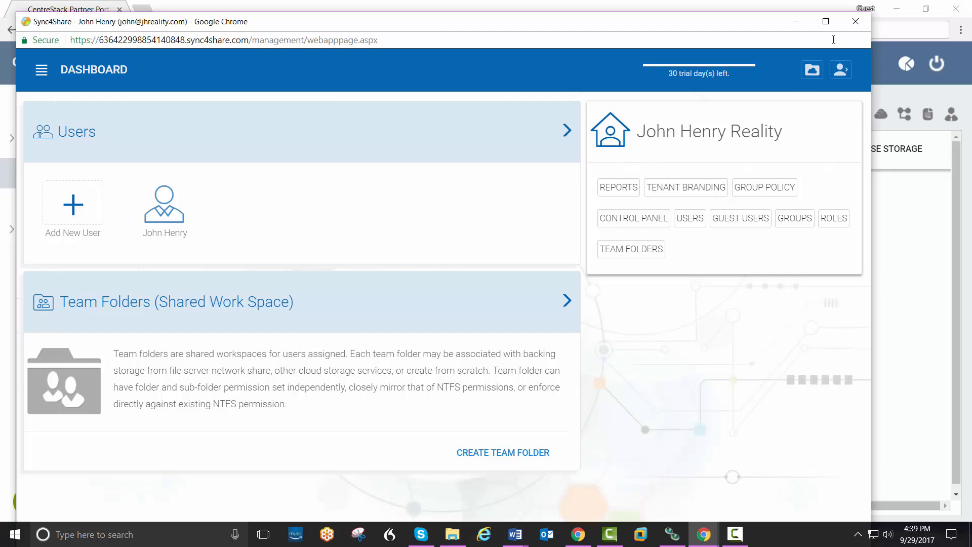
click(826, 21)
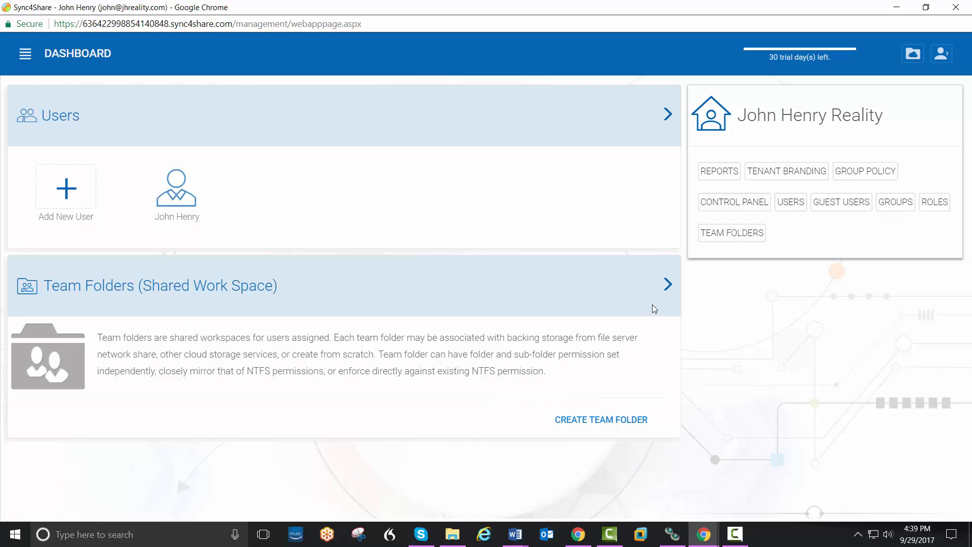
Step: Create a team folder named Budget in Default Tenant Storage and return to the list
click(668, 286)
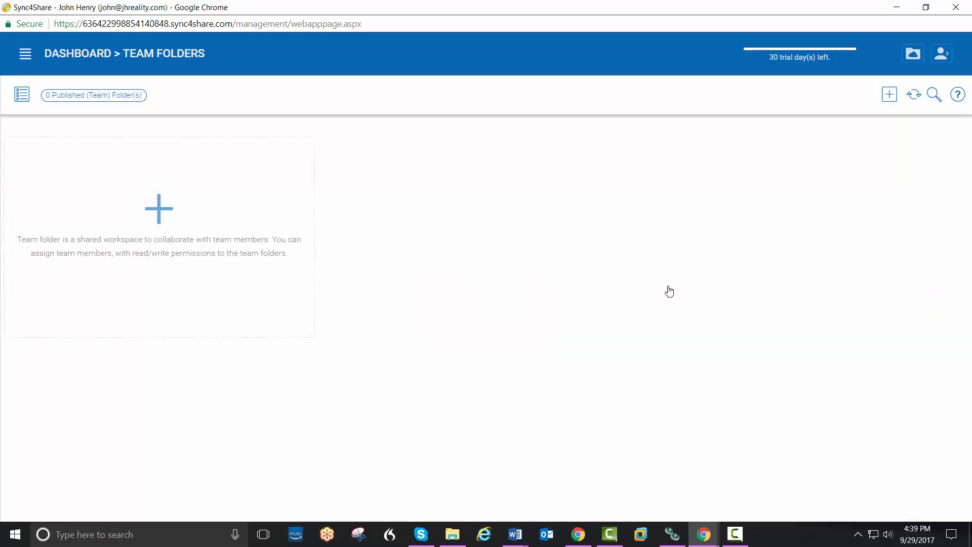
click(160, 210)
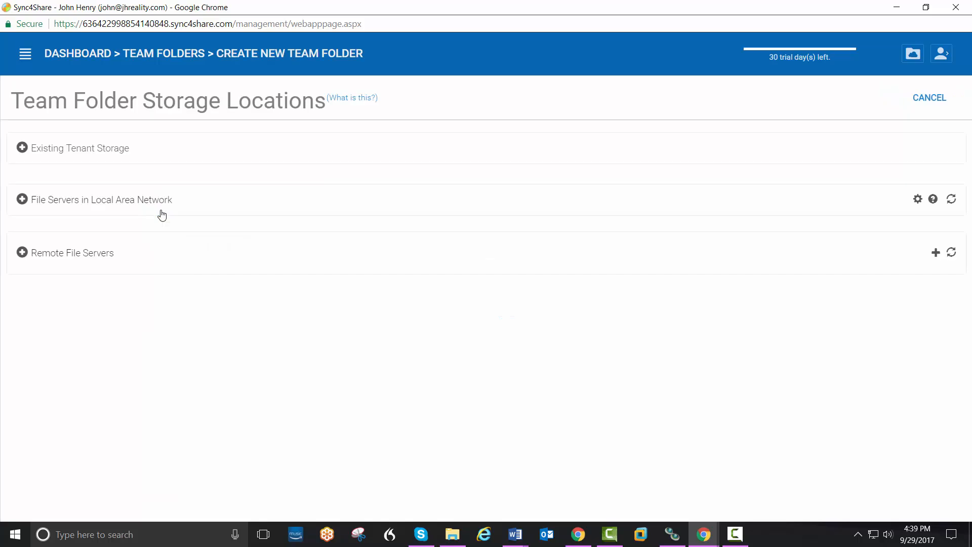
click(84, 151)
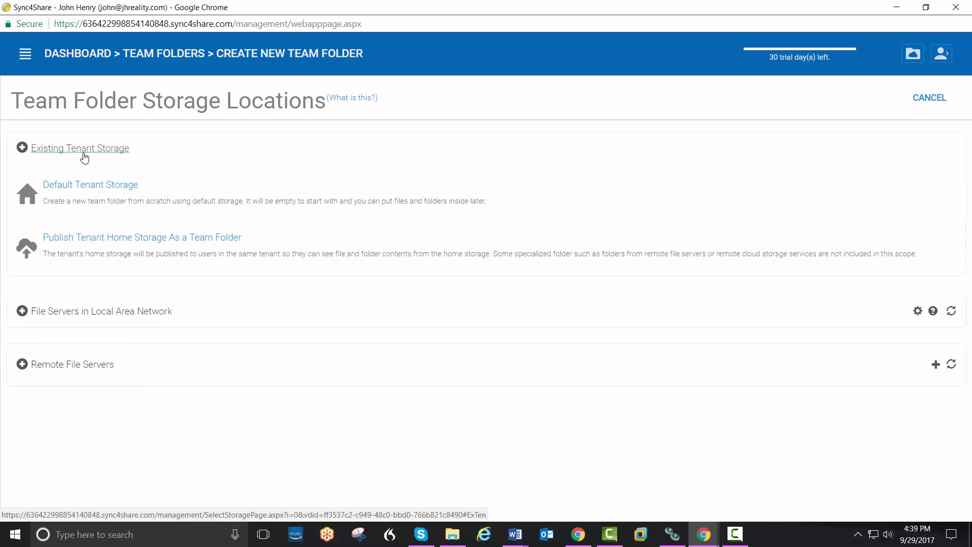
click(96, 187)
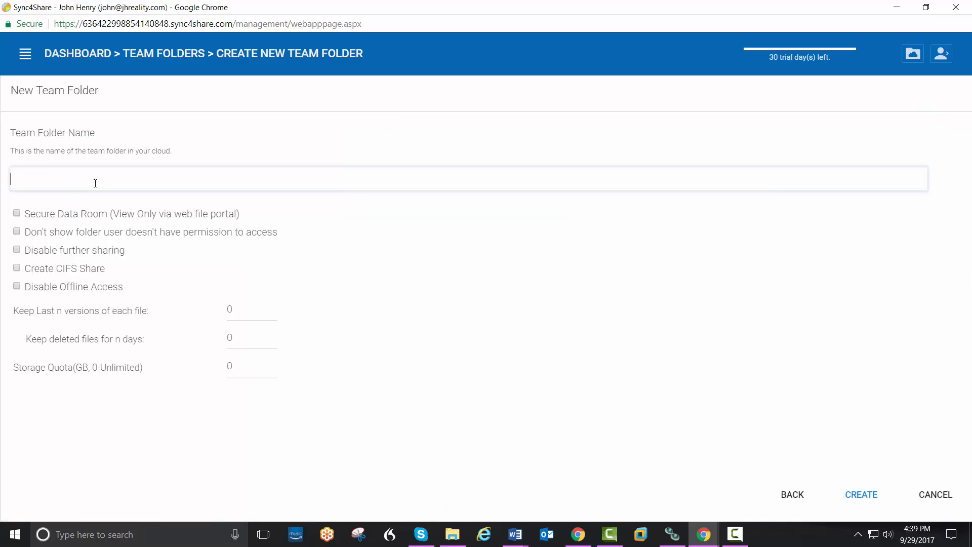
text(Budget)
click(860, 503)
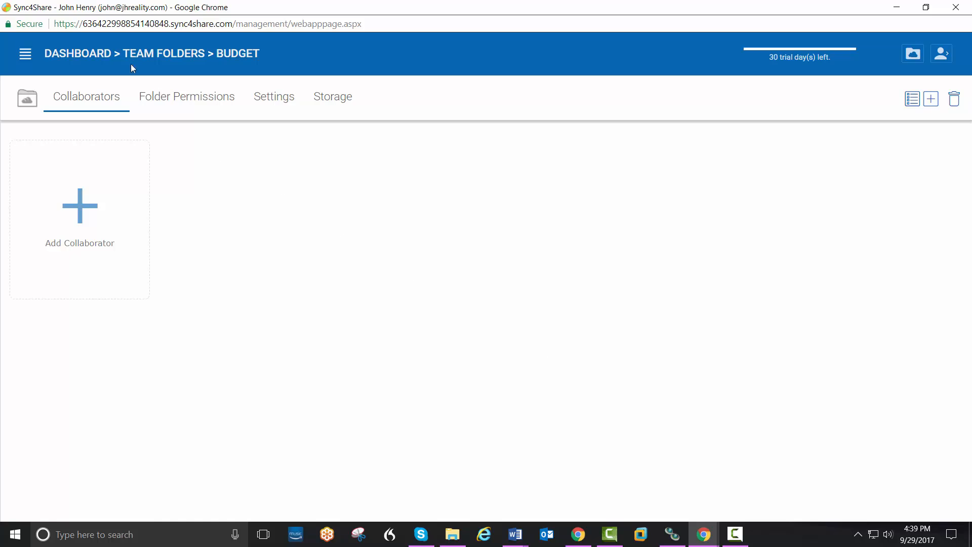
click(154, 58)
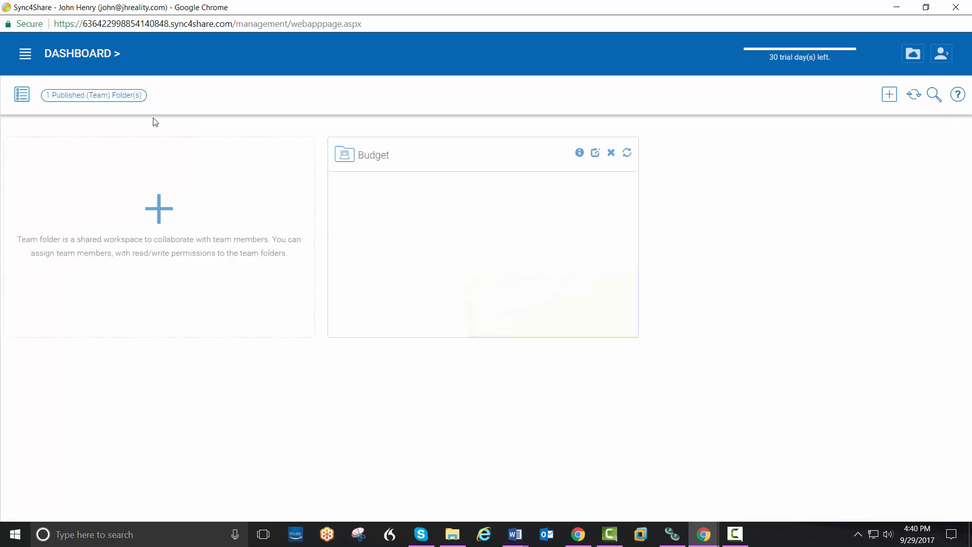
Step: Create a Clients team folder in Default Tenant Storage and start another new folder
click(162, 218)
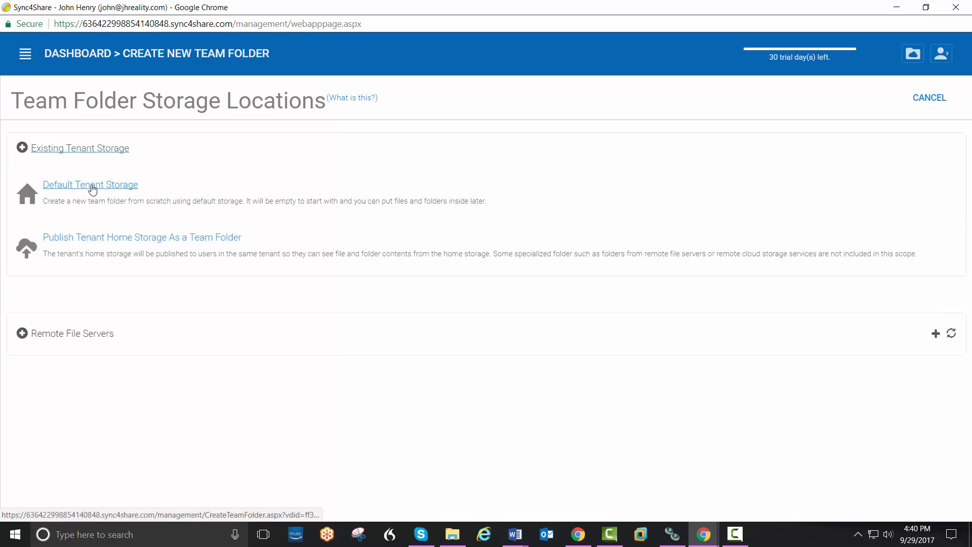
click(92, 186)
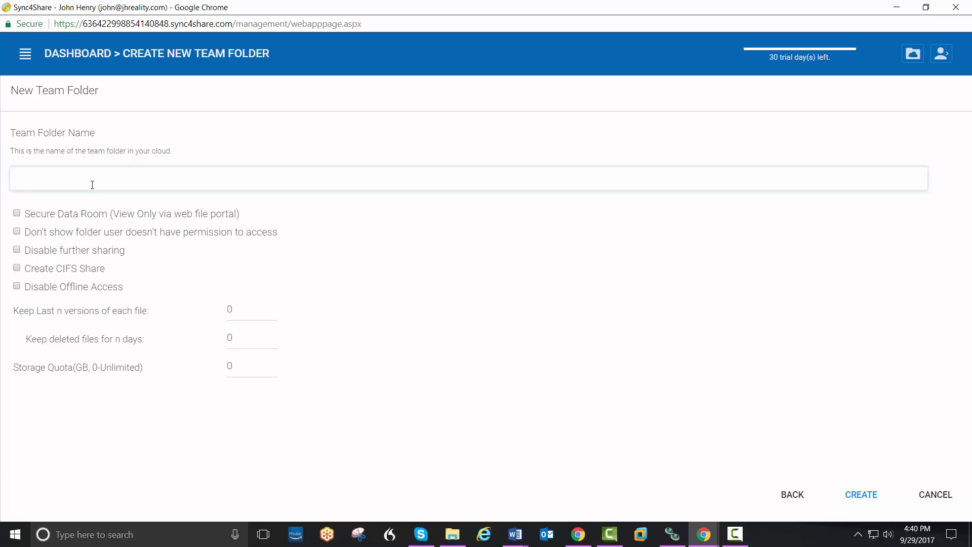
text(Clients)
click(843, 491)
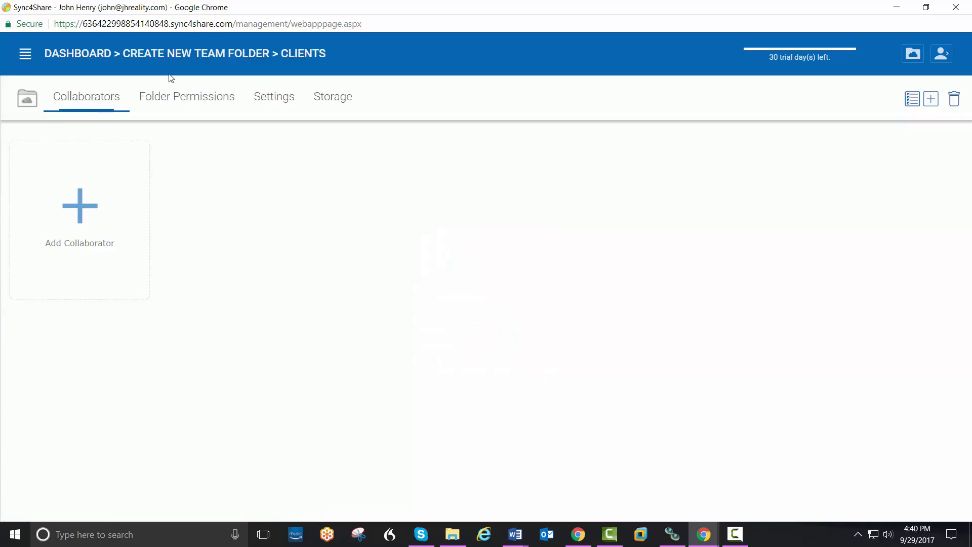
click(195, 57)
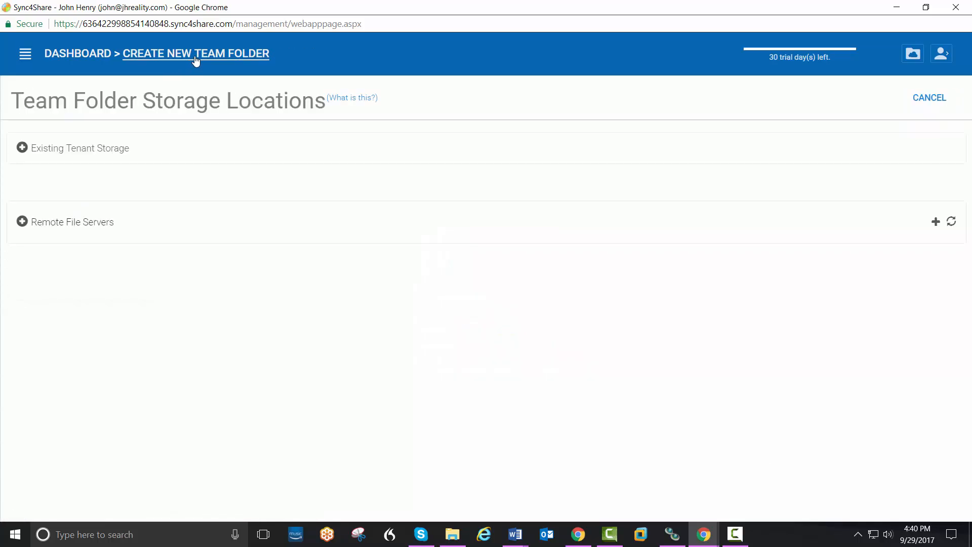
Step: Create a Jobs team folder in Default Tenant Storage
click(77, 151)
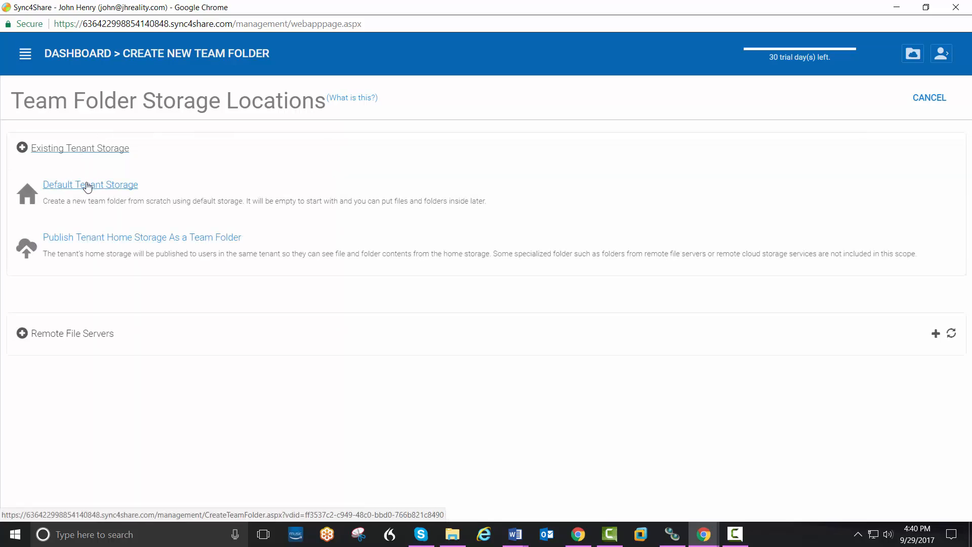
click(87, 185)
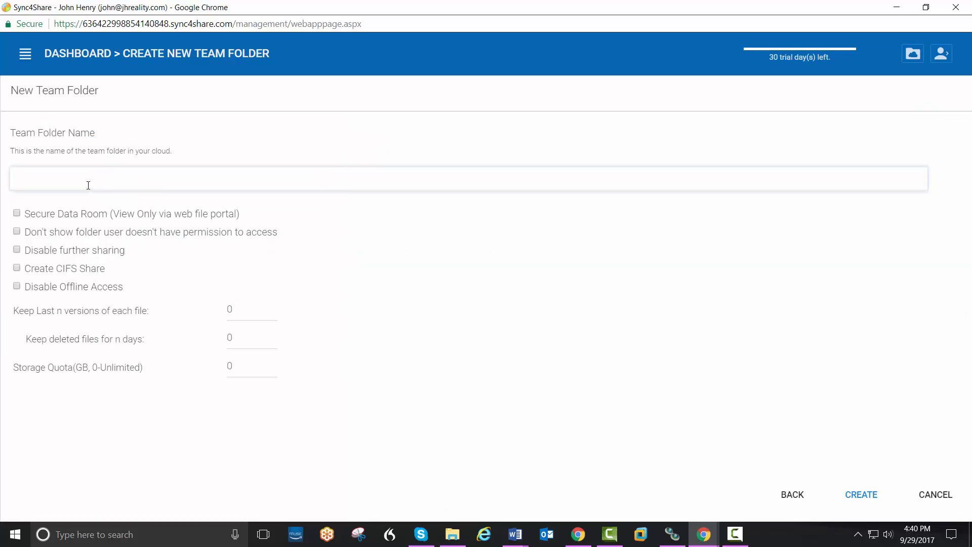
text(Jobs)
click(849, 494)
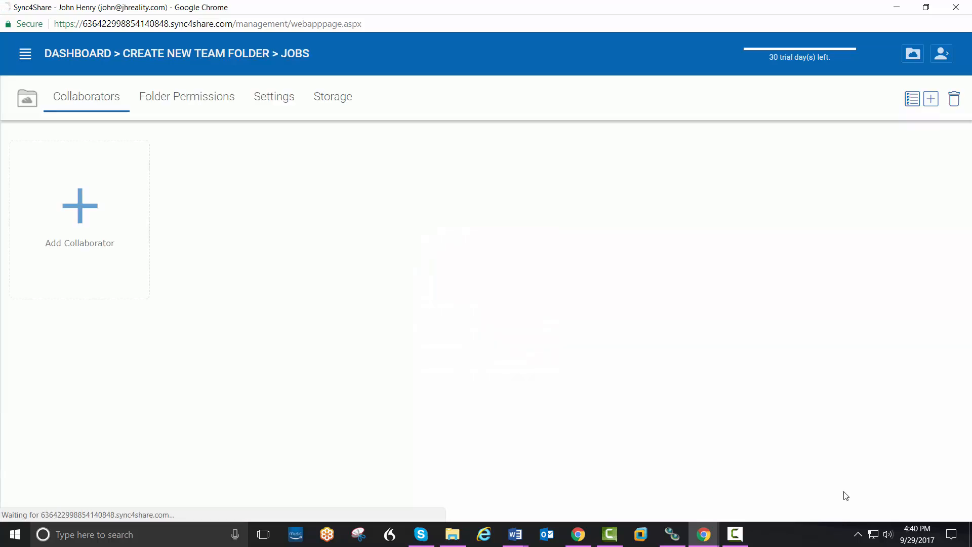
Step: Create a Programs team folder in Default Tenant Storage and go back to the dashboard
click(199, 57)
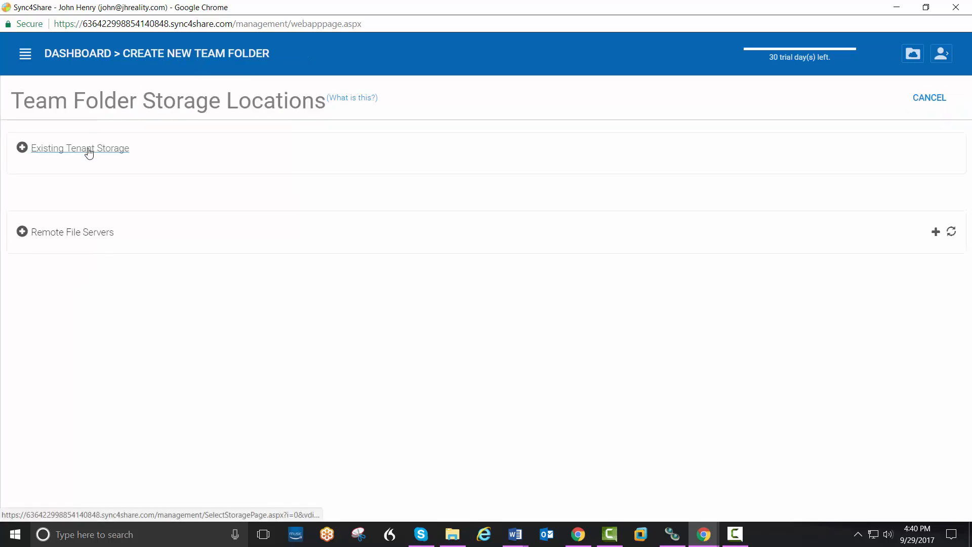
click(90, 147)
click(86, 186)
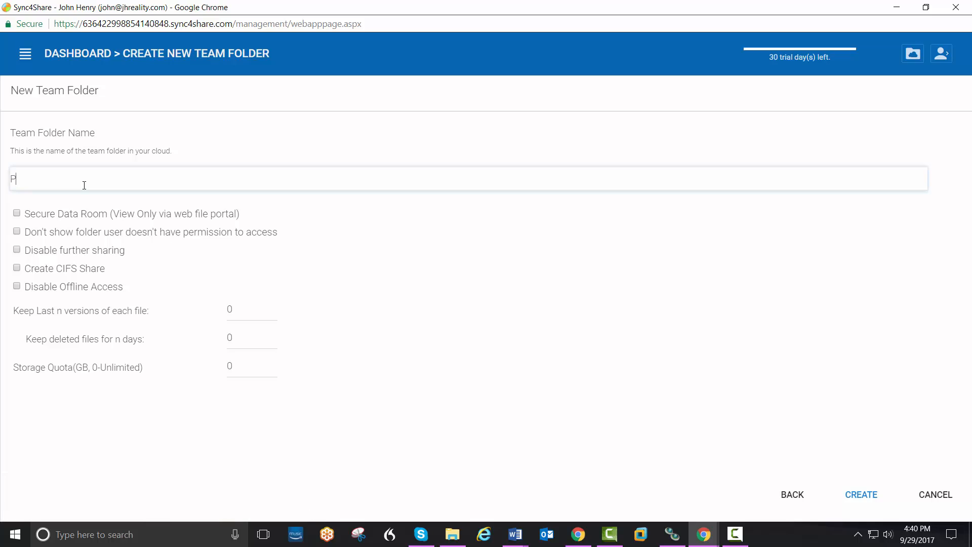
text(Programs)
click(843, 492)
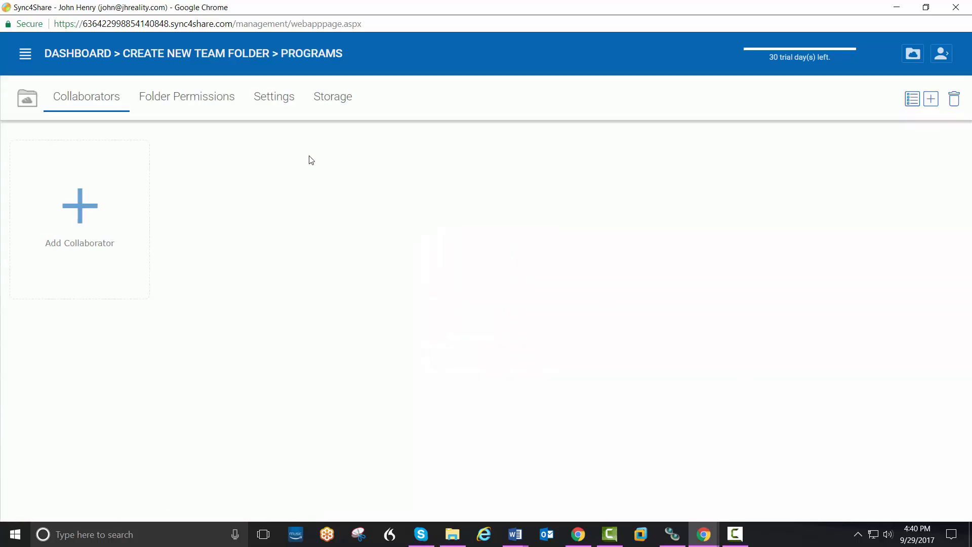
click(91, 62)
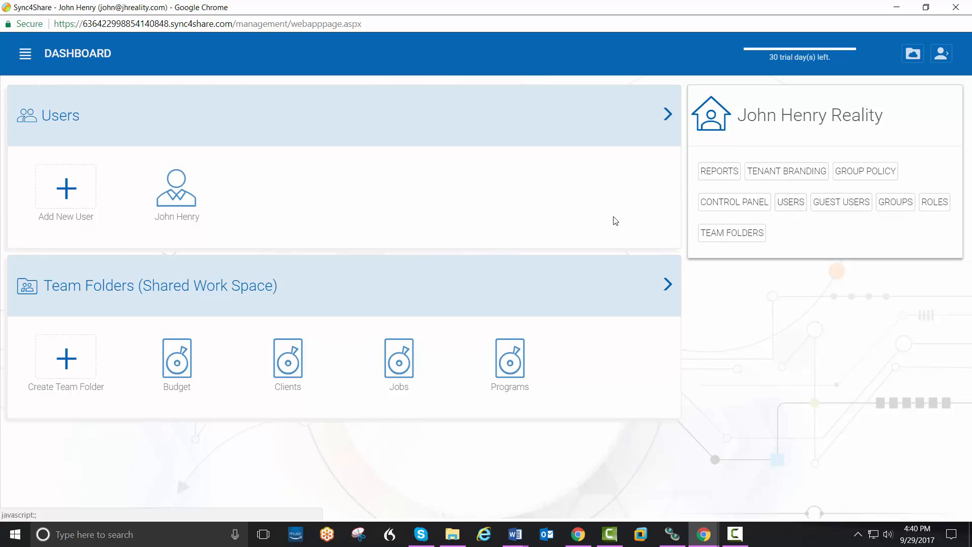
Step: Add a native user with their first name, last name and e-mail, keeping a 0 GB quota
click(77, 196)
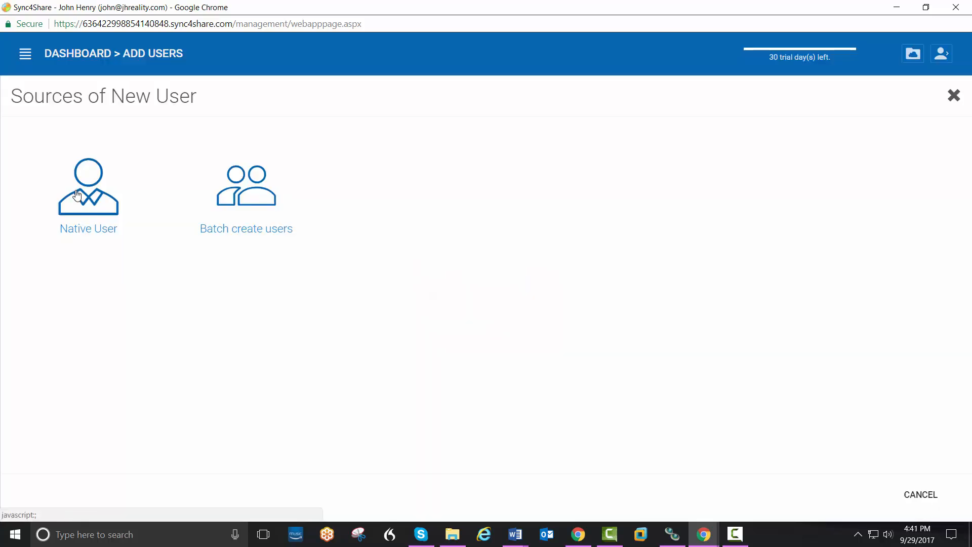
click(82, 197)
click(120, 174)
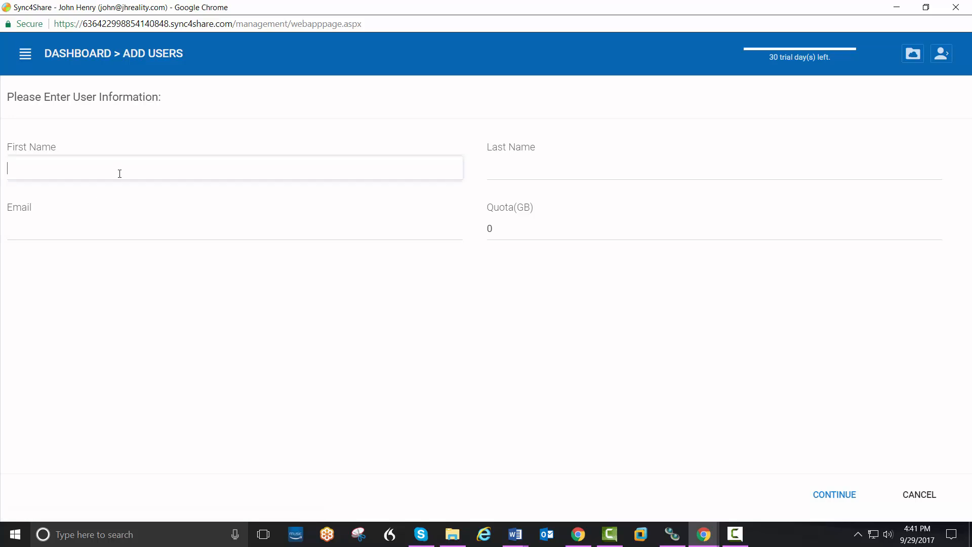
key(Tab)
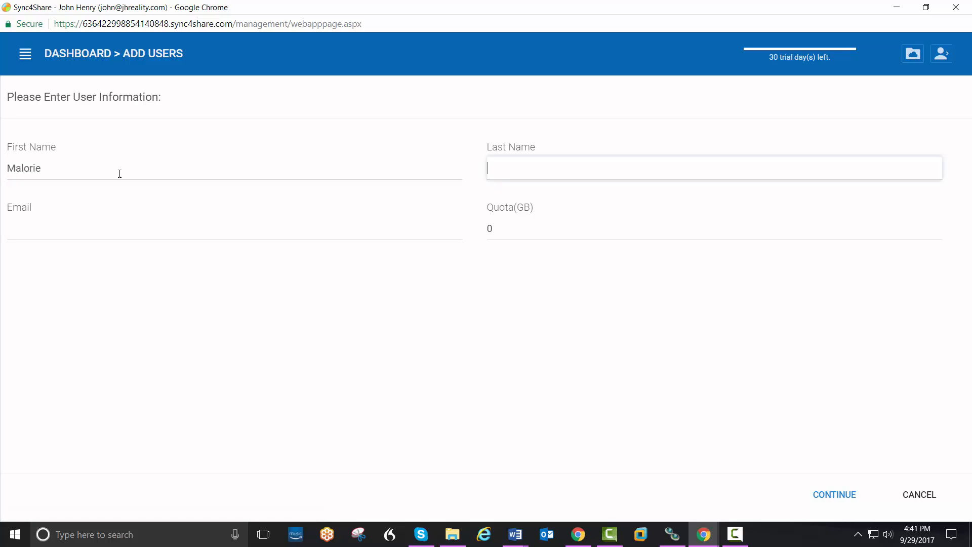
key(Tab)
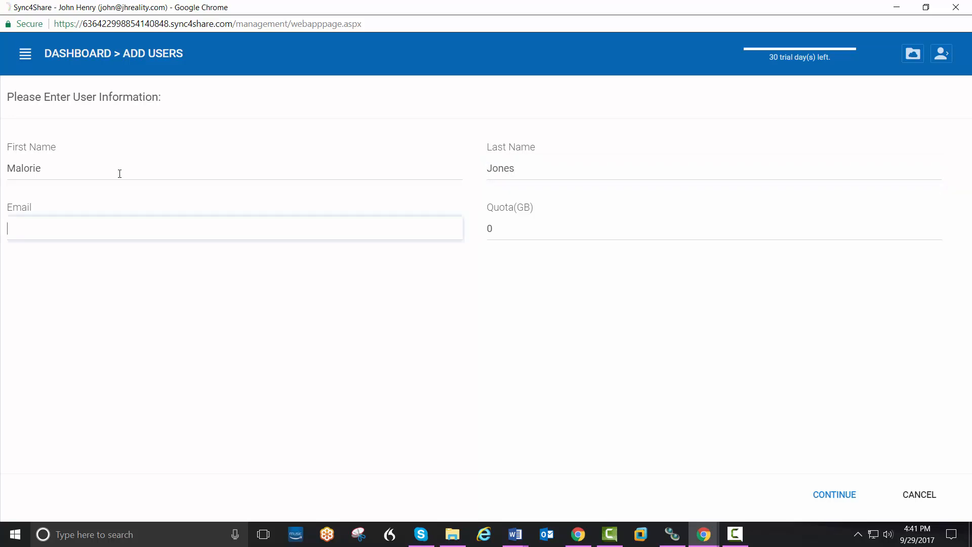
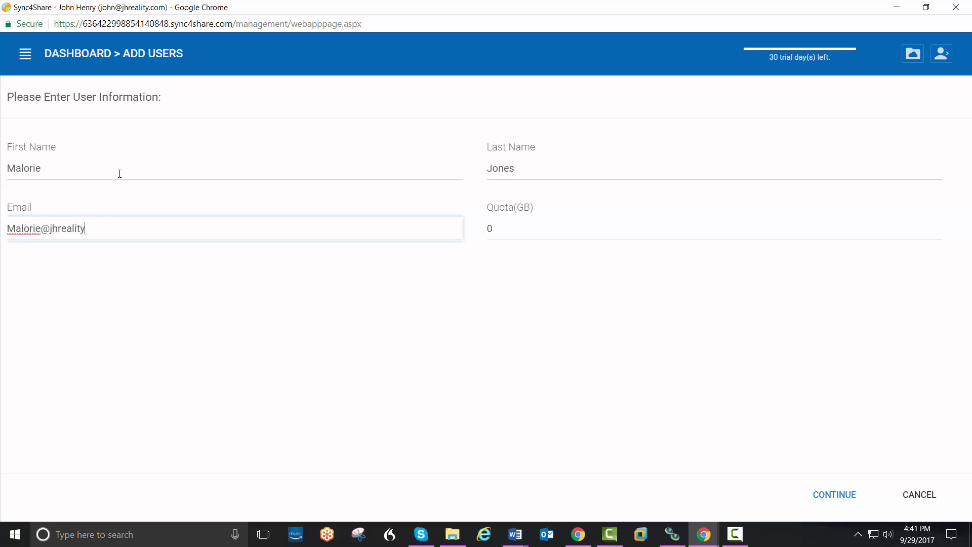
key(Tab)
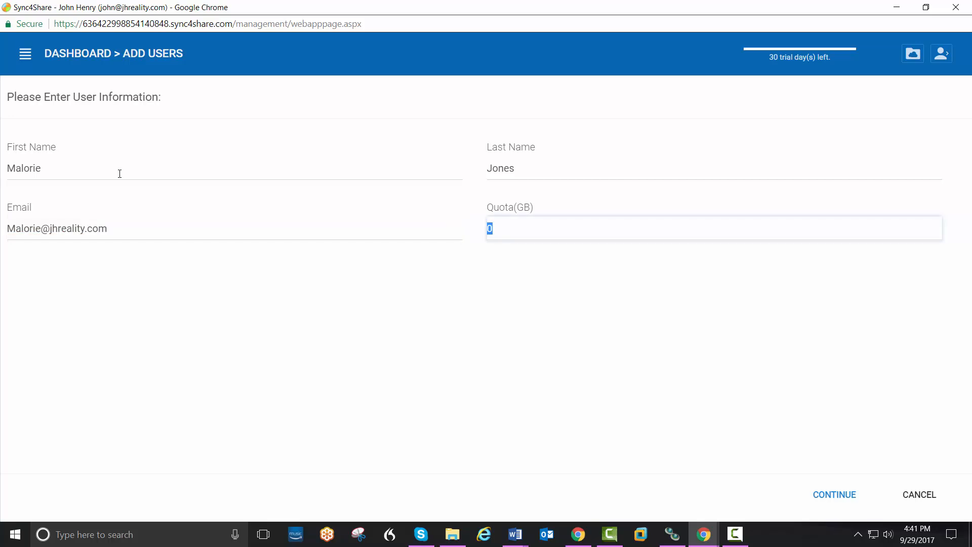
click(815, 489)
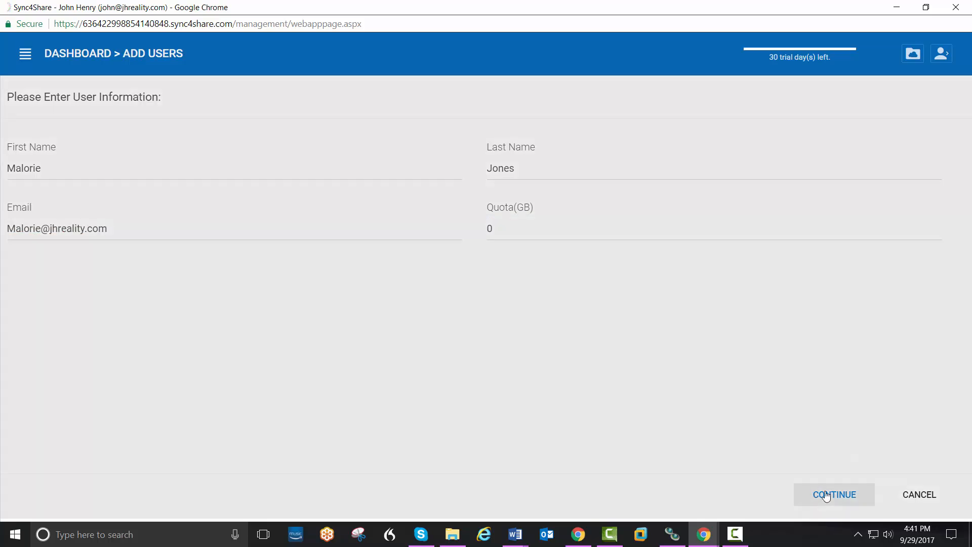
Step: Give the new user read/write access to Budget, Clients and Jobs, commit, and begin adding another user
click(828, 497)
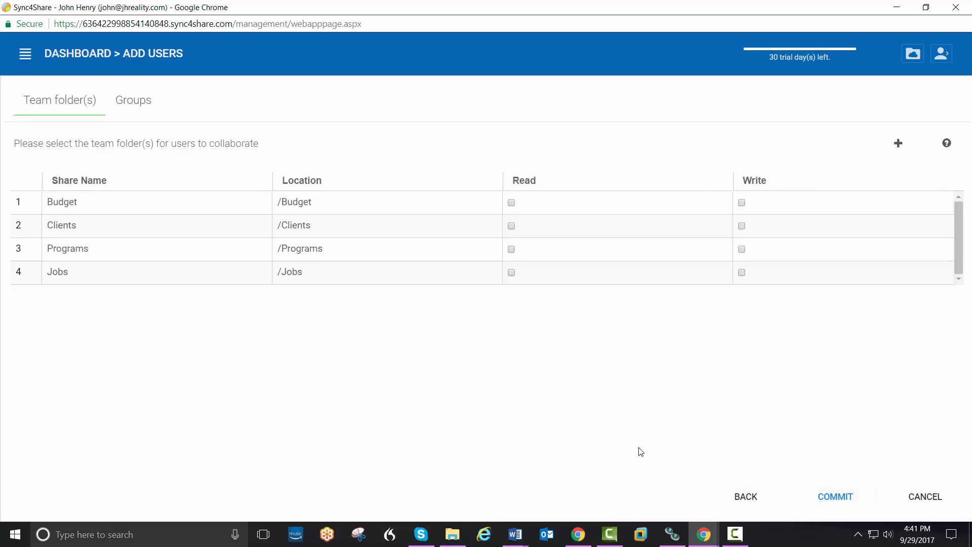
click(512, 203)
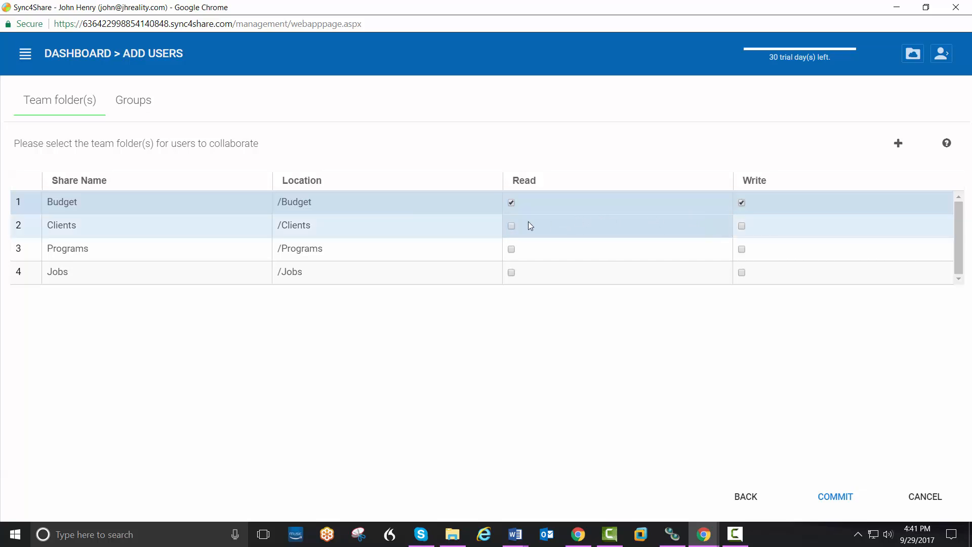
click(512, 226)
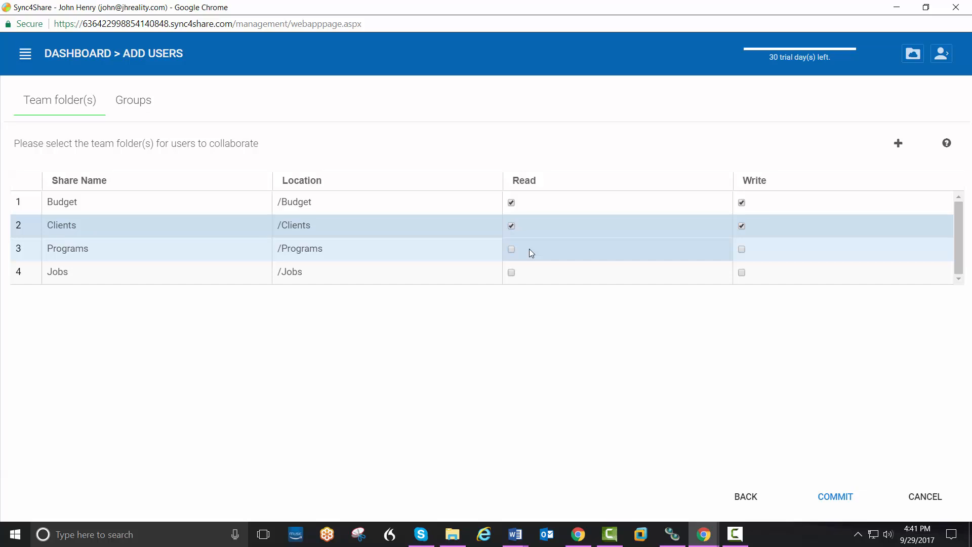
click(511, 273)
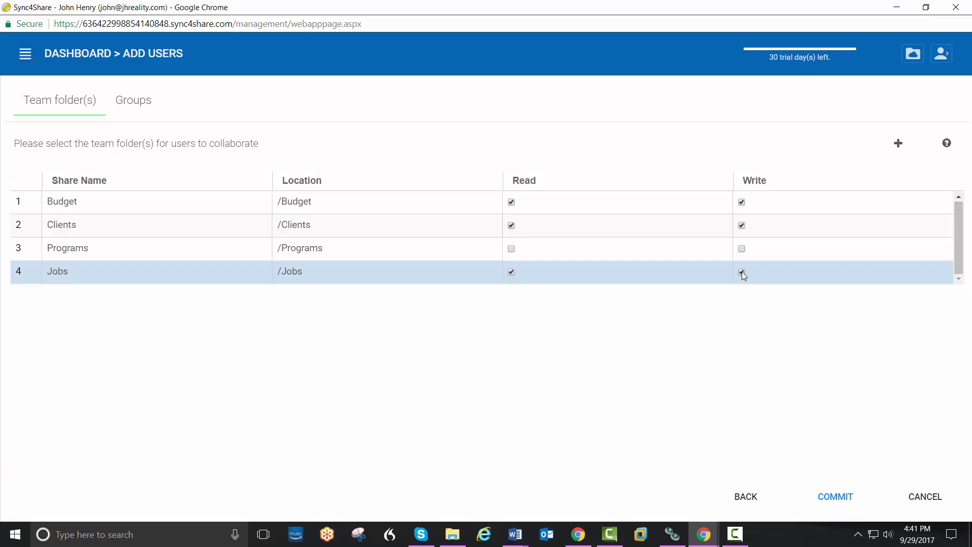
click(836, 497)
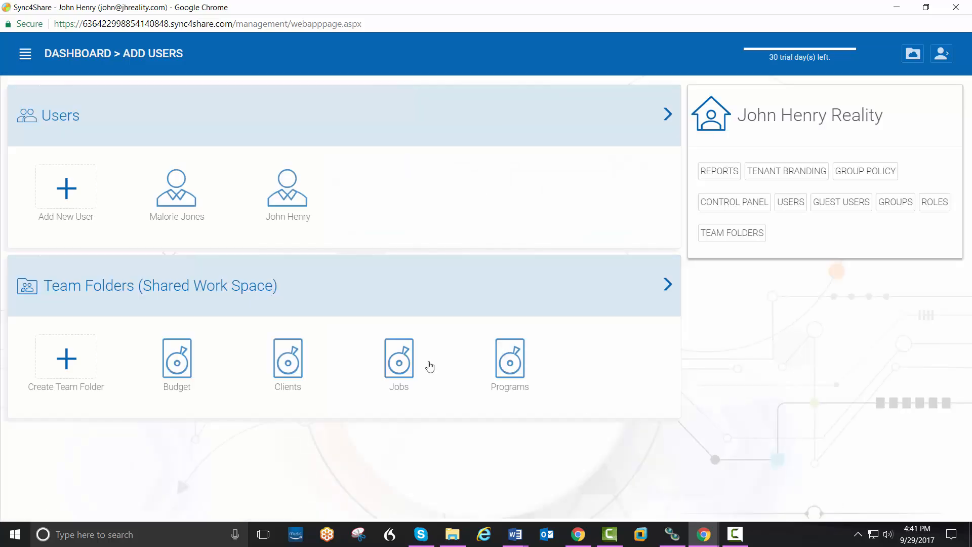
click(71, 198)
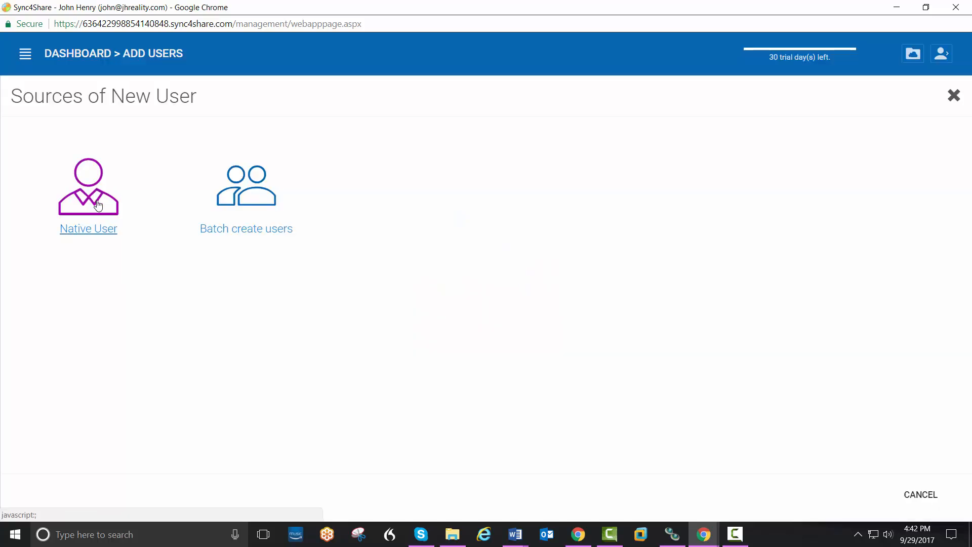
Step: Create a second native user with their name and e-mail, accepting the 0 GB quota and creation options
click(94, 203)
click(139, 173)
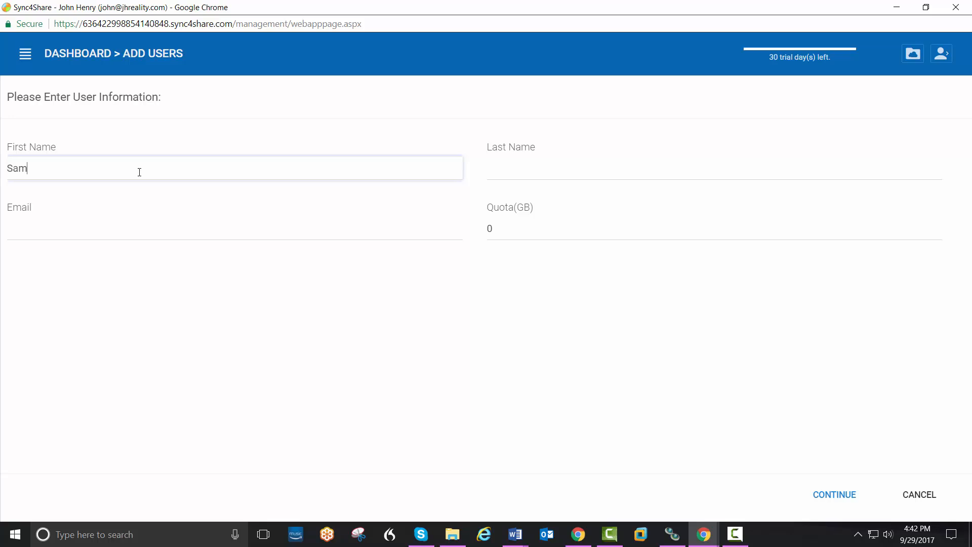
key(Tab)
text(Snugowsk)
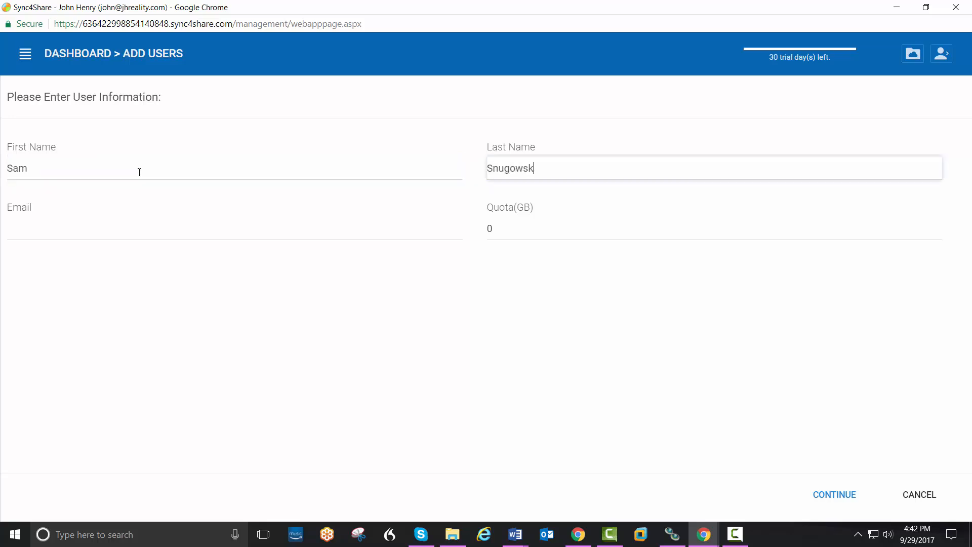
key(Tab)
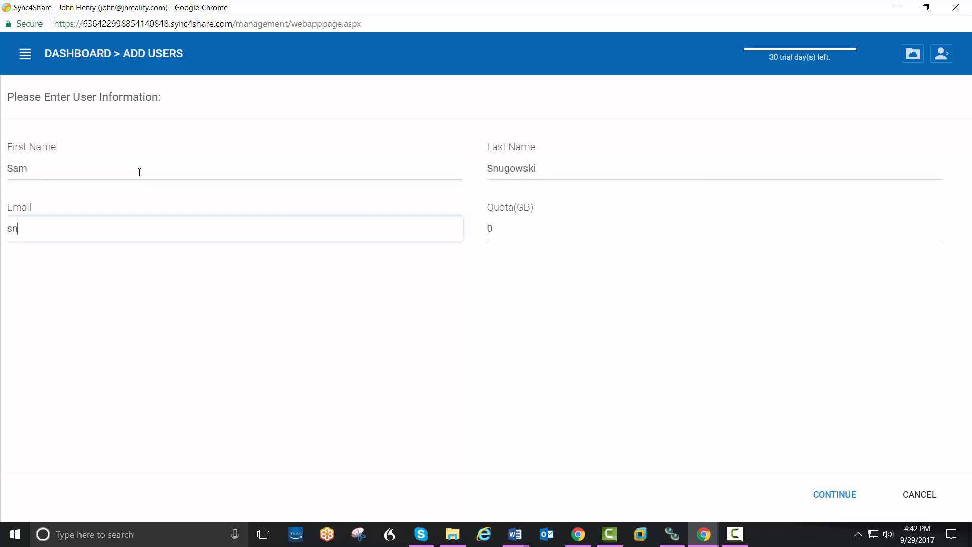
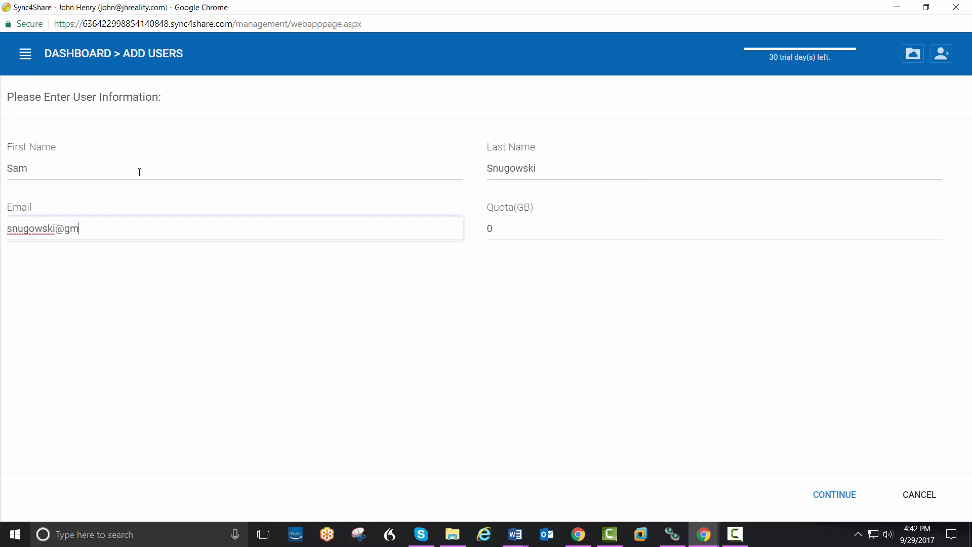
key(Tab)
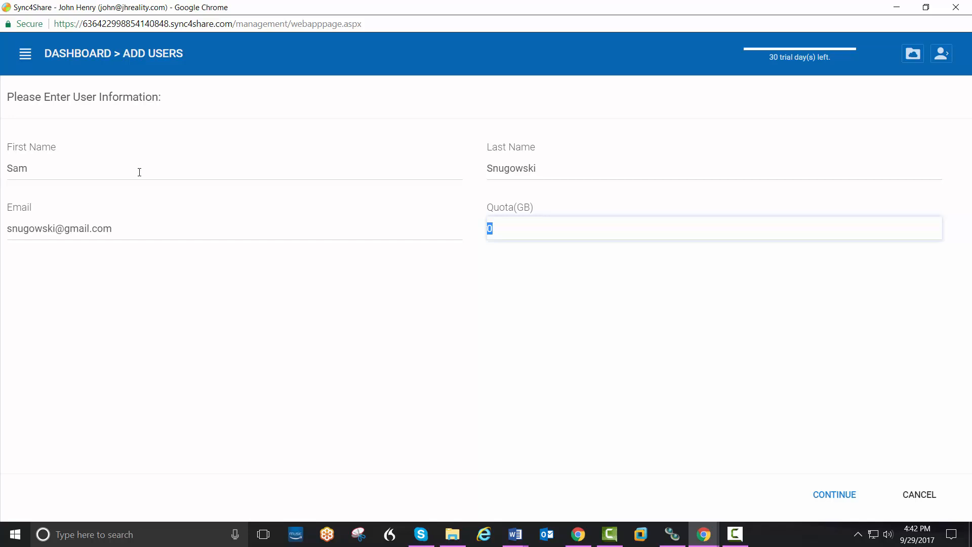
click(837, 498)
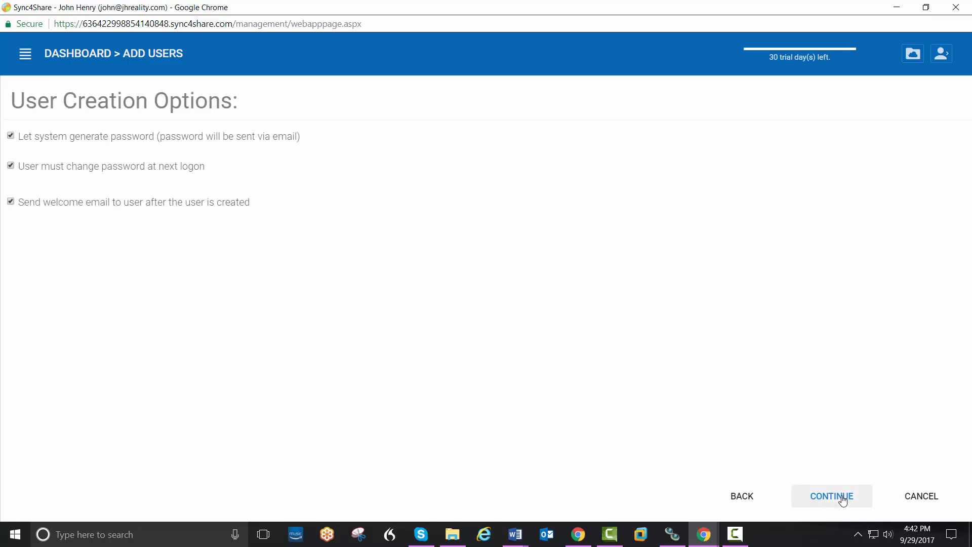
click(839, 498)
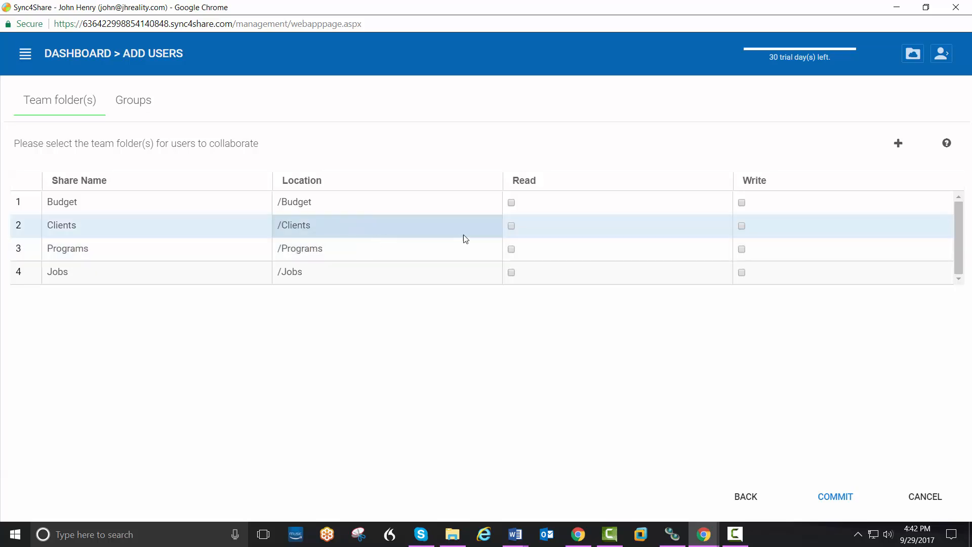
Step: Grant the second user read/write on Clients and Programs and read-only on Jobs, then commit
click(511, 225)
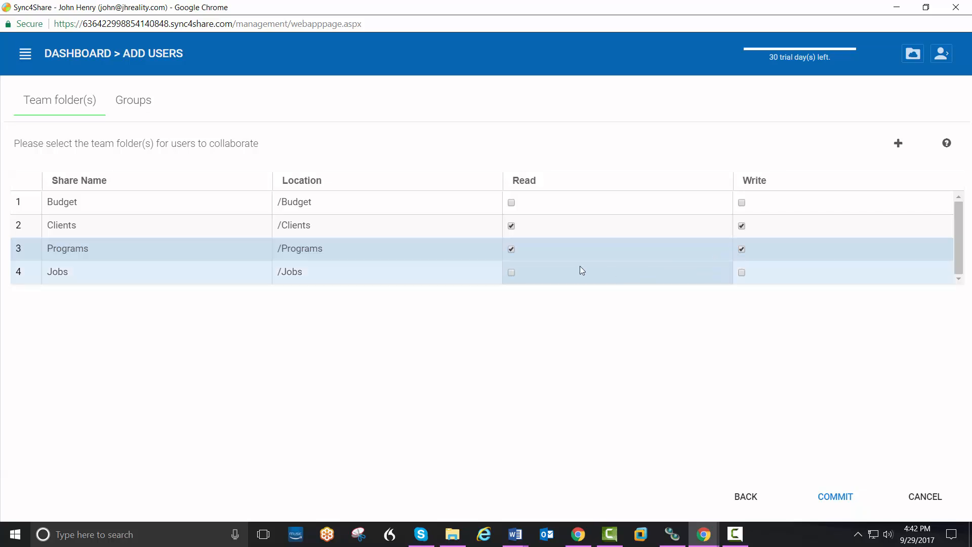
click(515, 272)
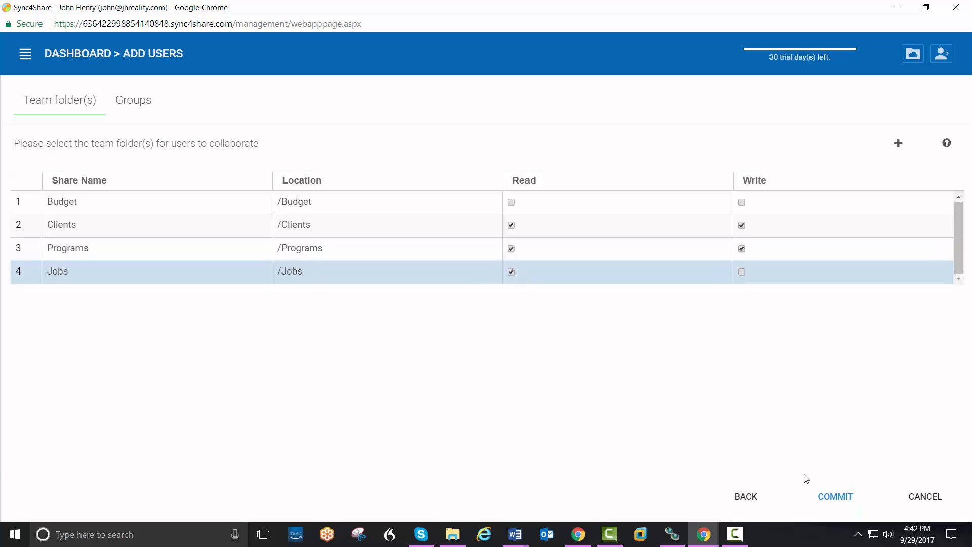
click(834, 497)
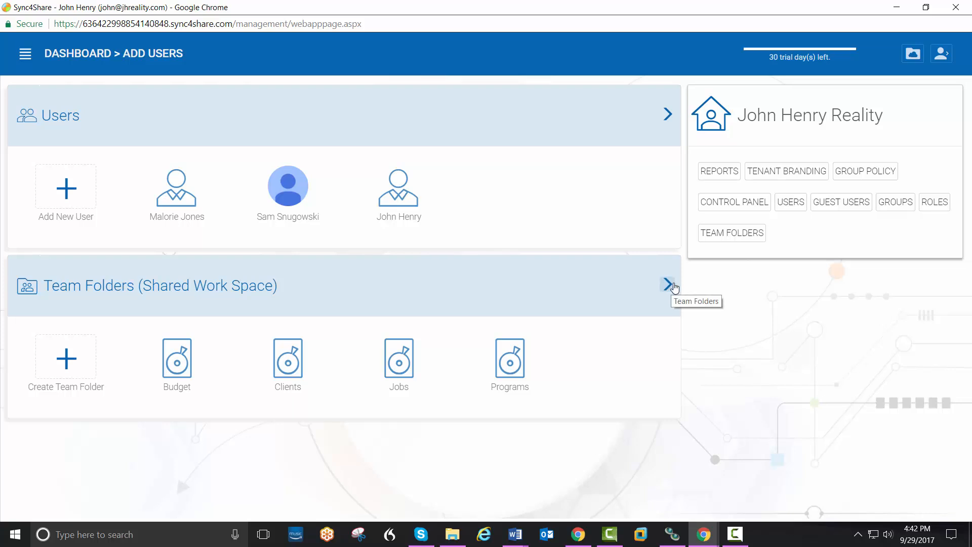
Step: Open the Team Folders overview, switch to list view, then back to card view
click(719, 236)
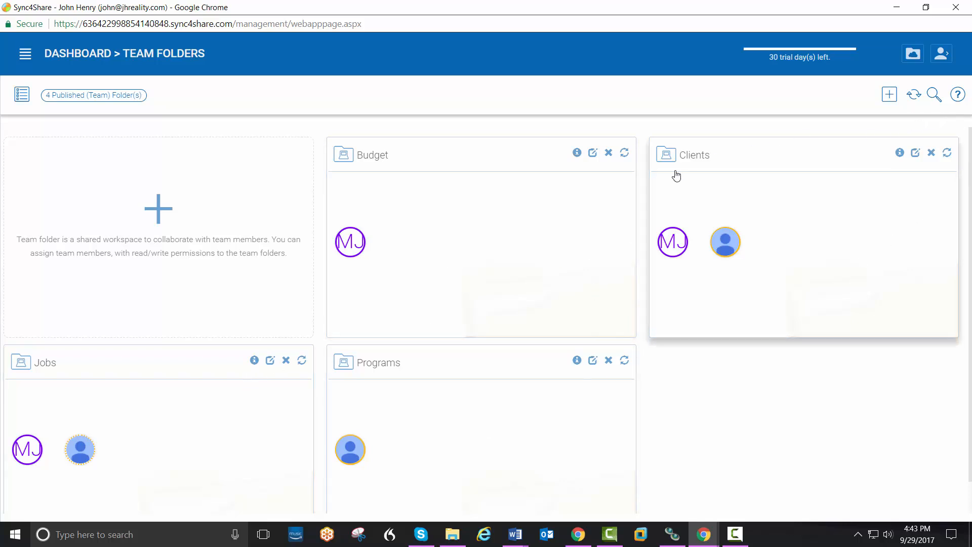
click(21, 94)
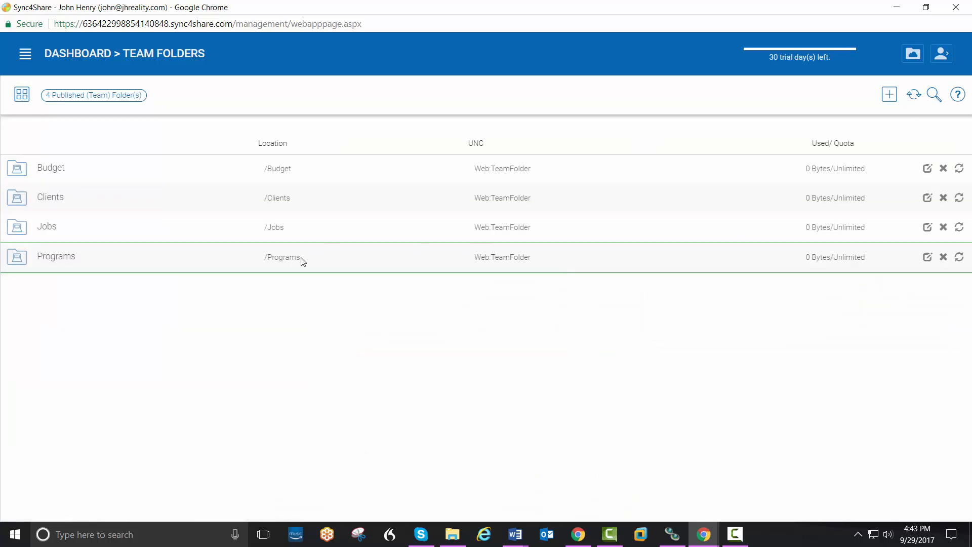
click(22, 97)
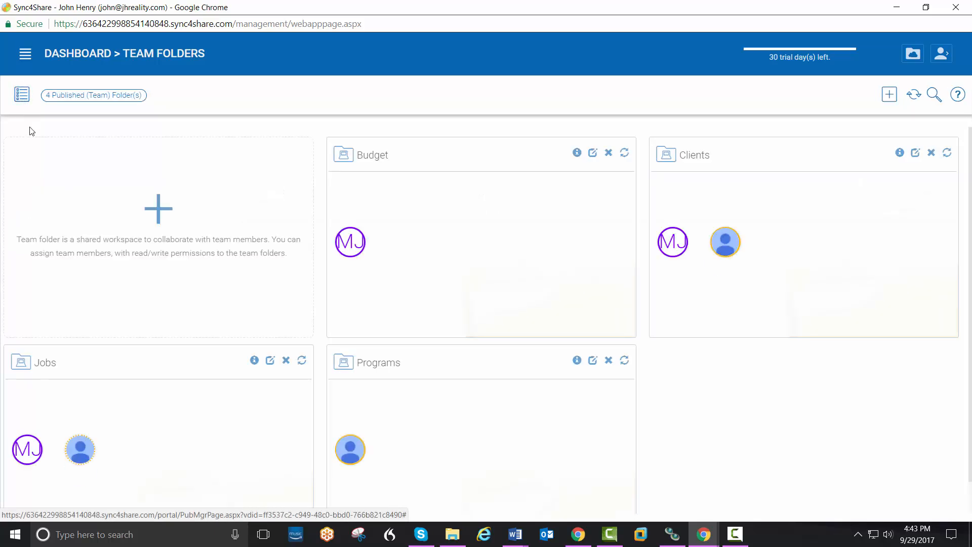
Step: Enable offline access for the native client on the Clients team folder, then return to the dashboard
click(915, 153)
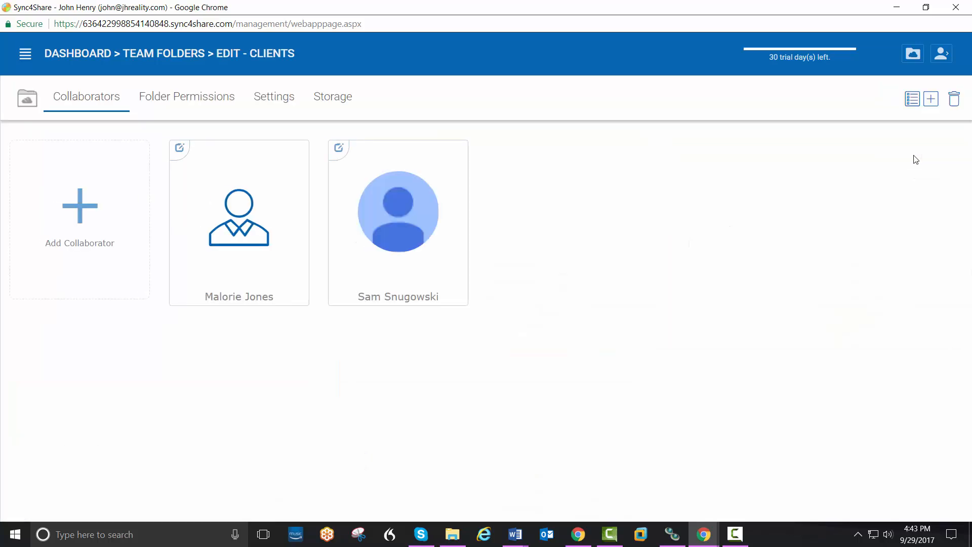
click(208, 99)
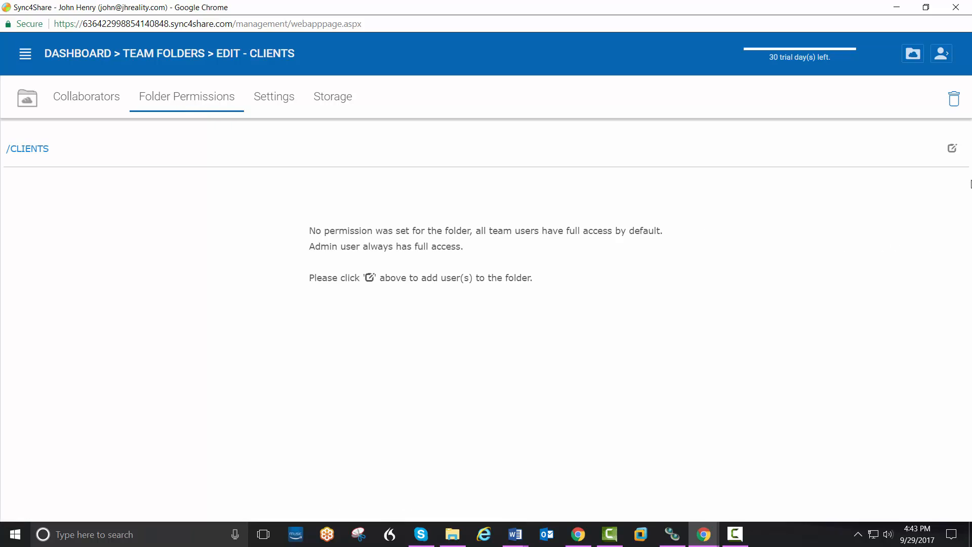
click(952, 153)
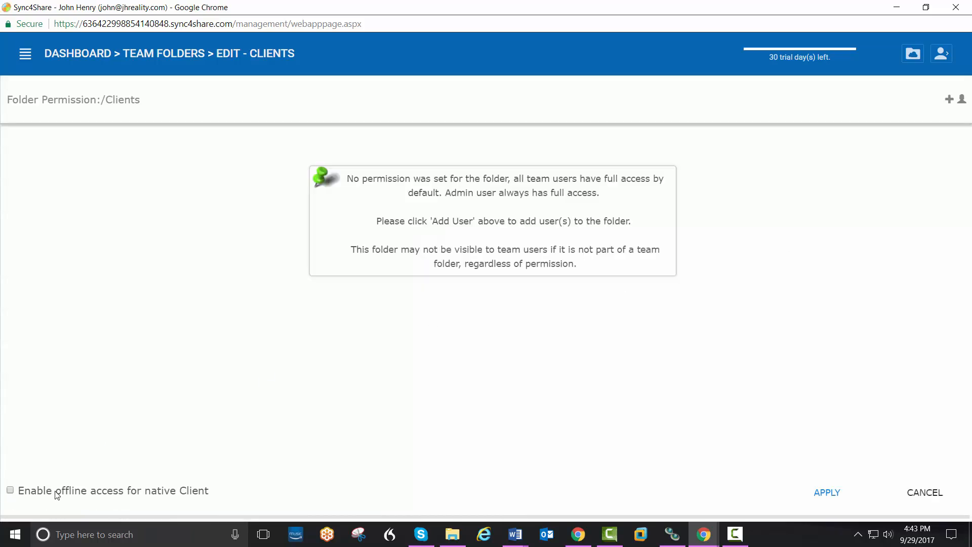
click(10, 490)
click(821, 495)
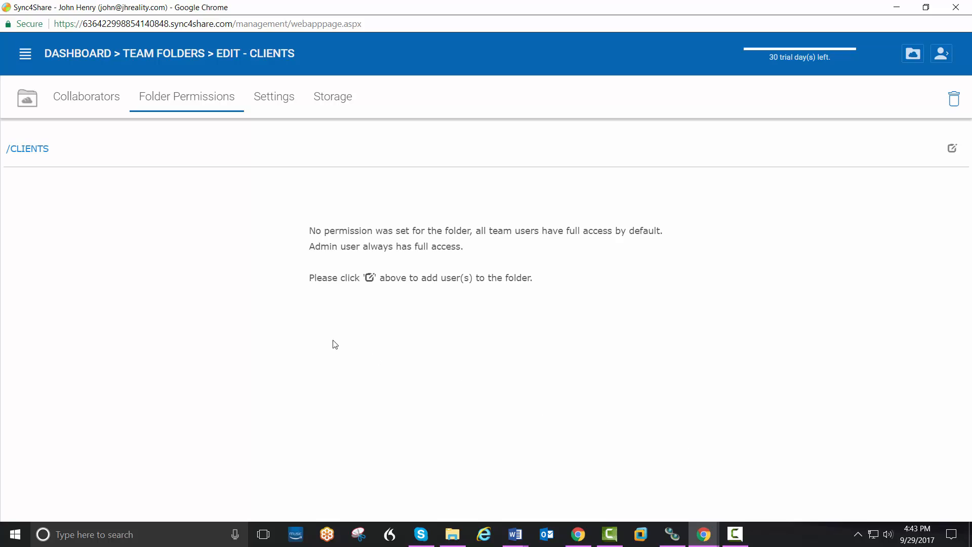
click(87, 60)
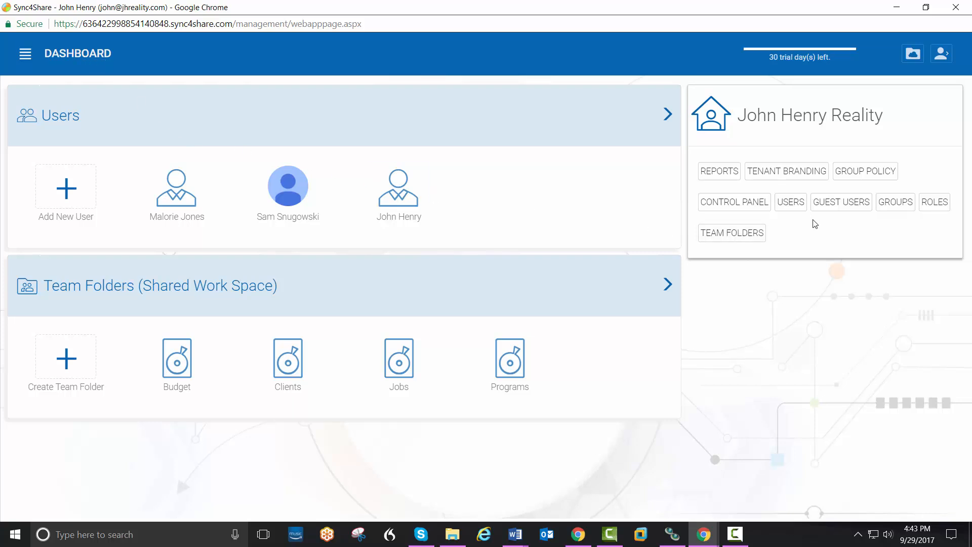
Step: Set the Group Policy retention to keep 10 file versions and deleted files for 60 days
click(863, 178)
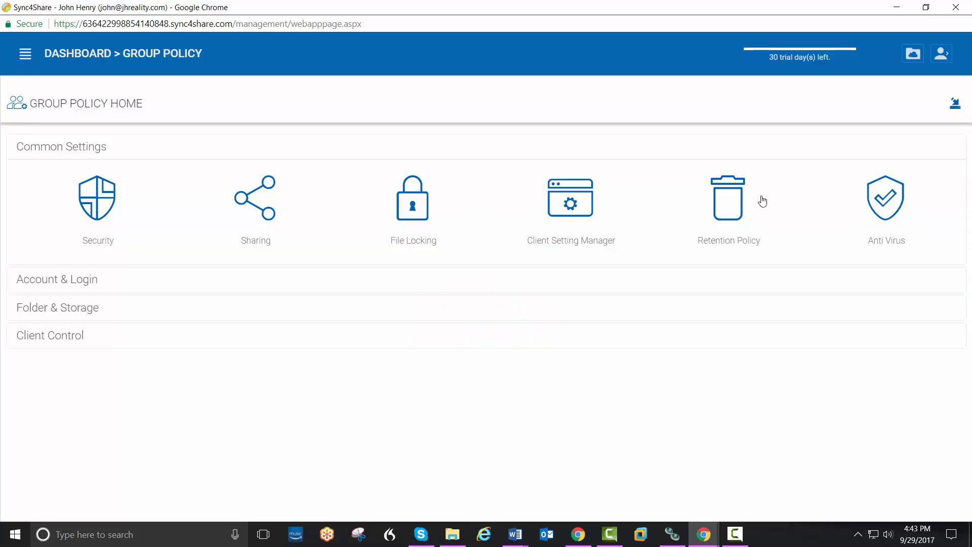
click(725, 211)
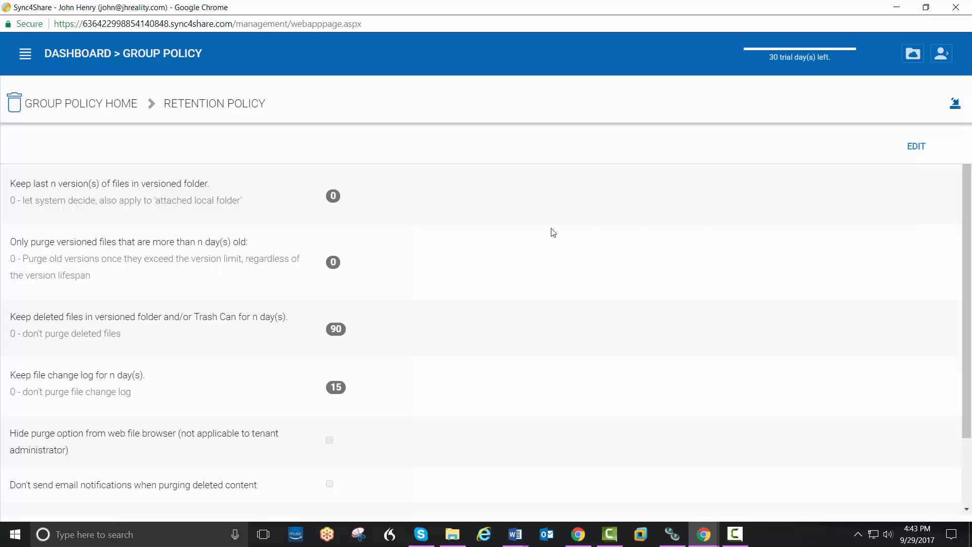
click(919, 158)
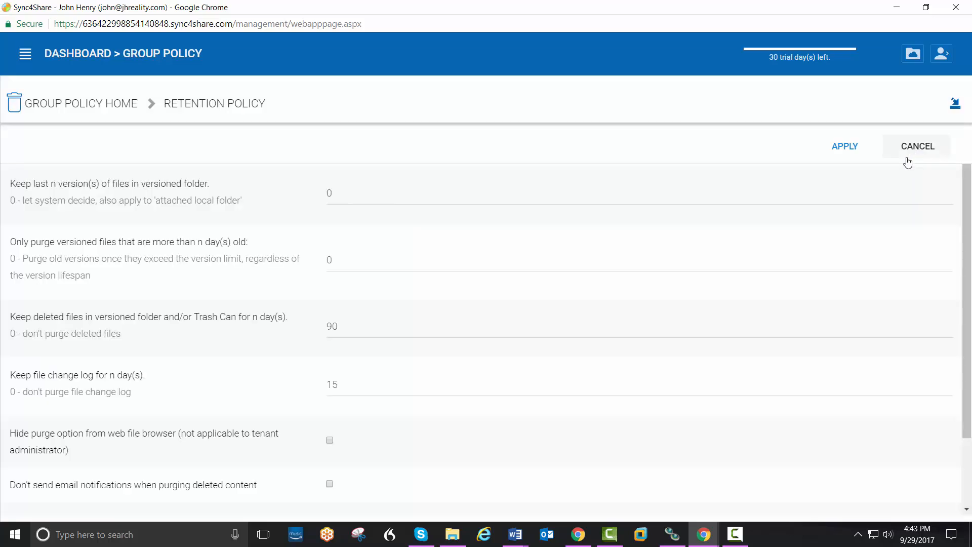
drag(352, 192, 321, 198)
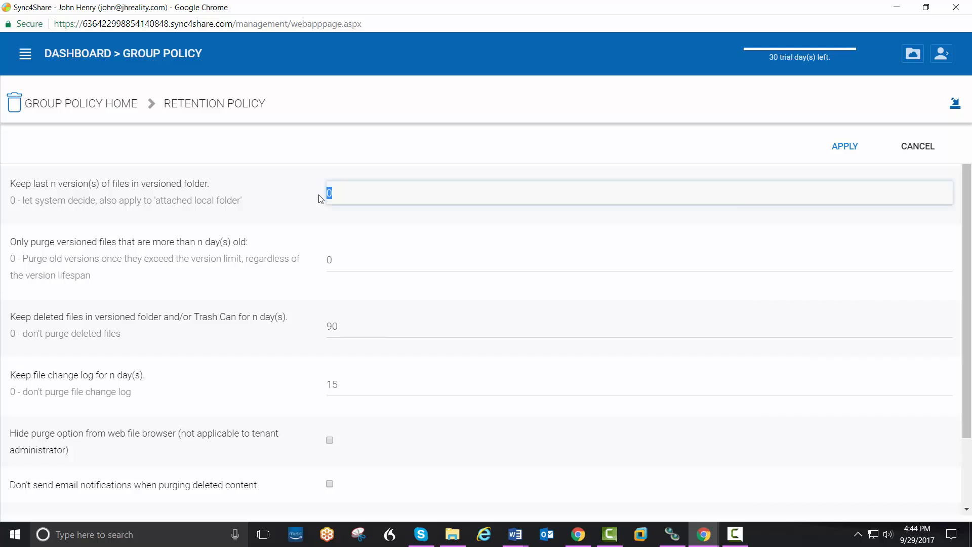
text(10)
click(346, 327)
drag(347, 327, 321, 328)
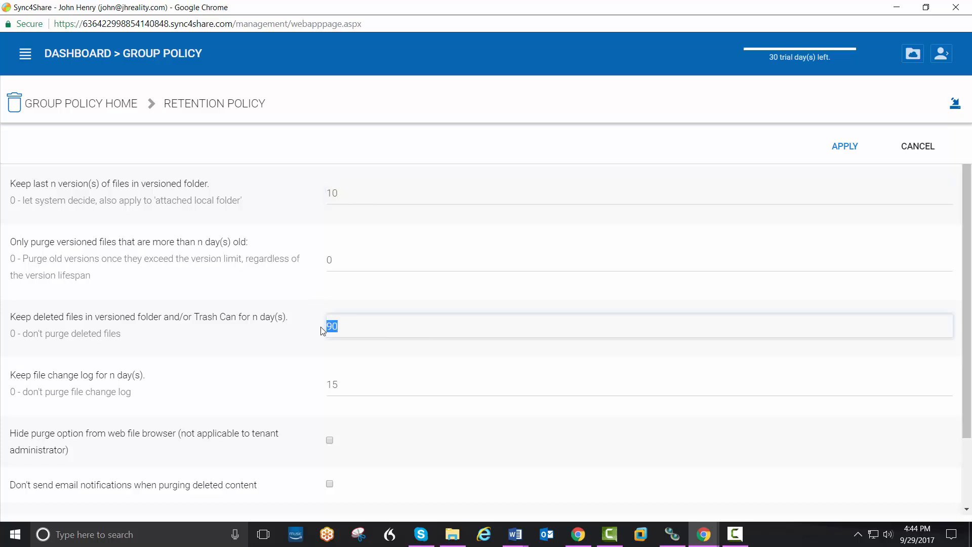
text(6)
click(846, 146)
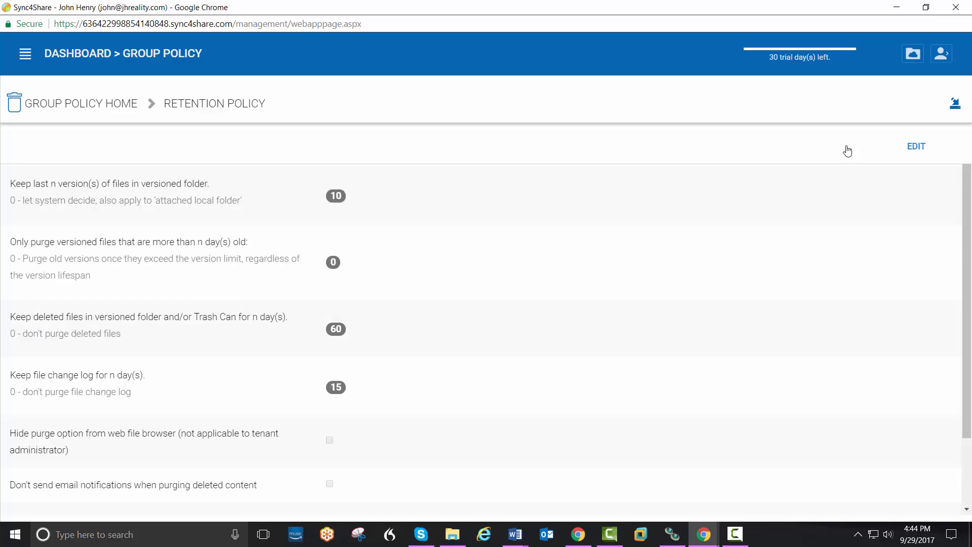
click(116, 105)
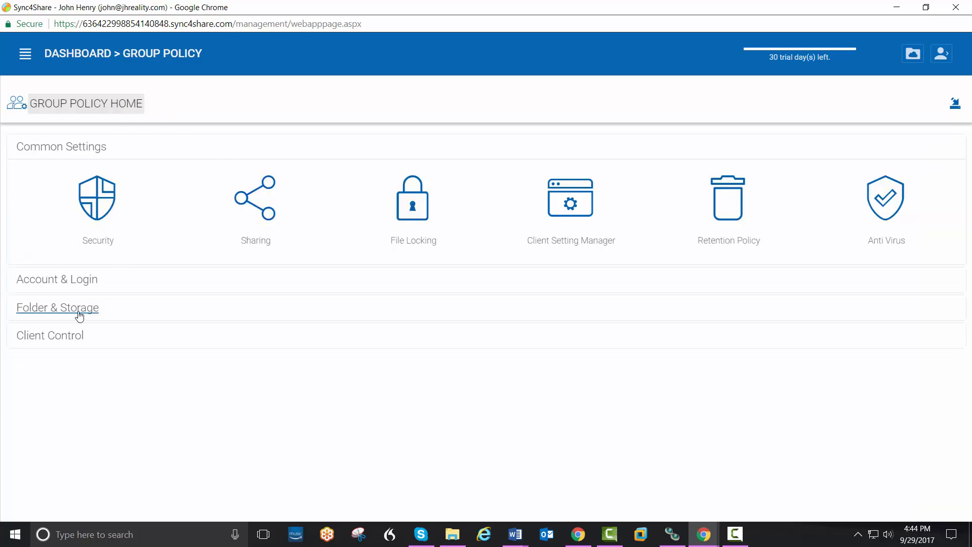
Step: Enable auto-installation of the Outlook Plugin in the Native Client policy and return to Group Policy home
click(63, 337)
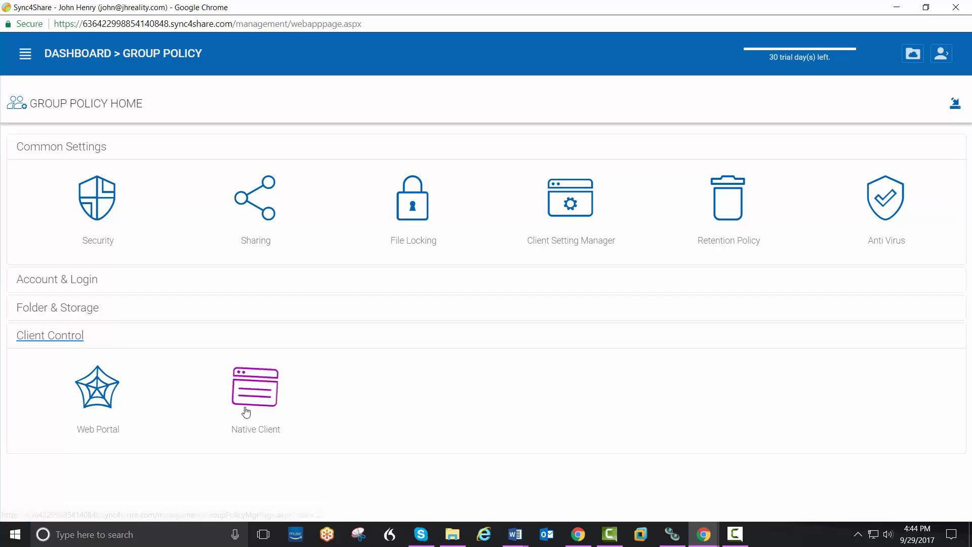
click(245, 408)
scroll(424, 387, down, 5)
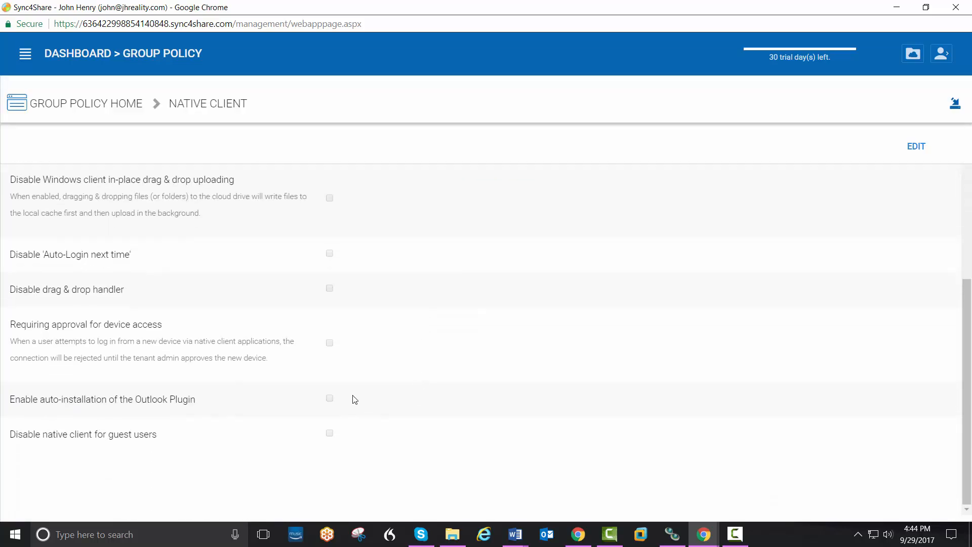
click(917, 148)
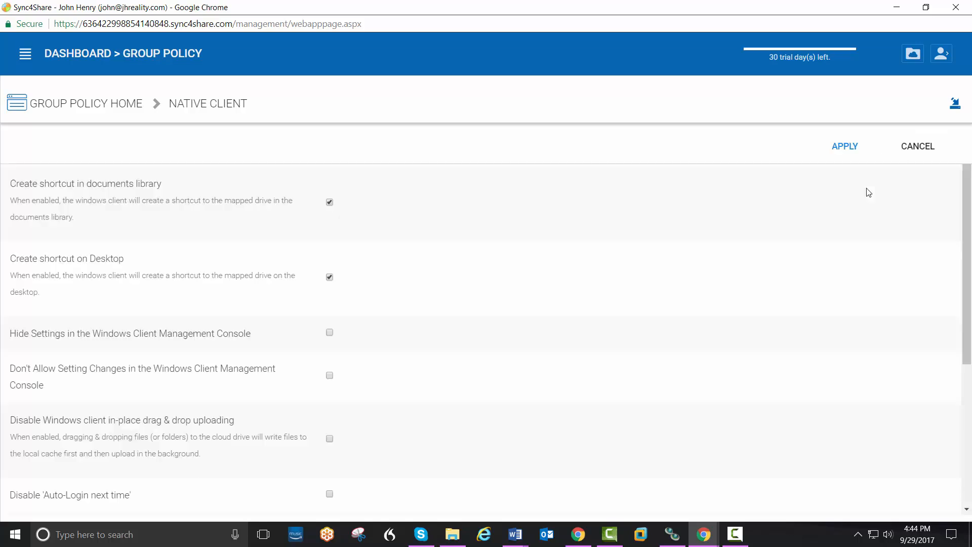
scroll(393, 455, down, 3)
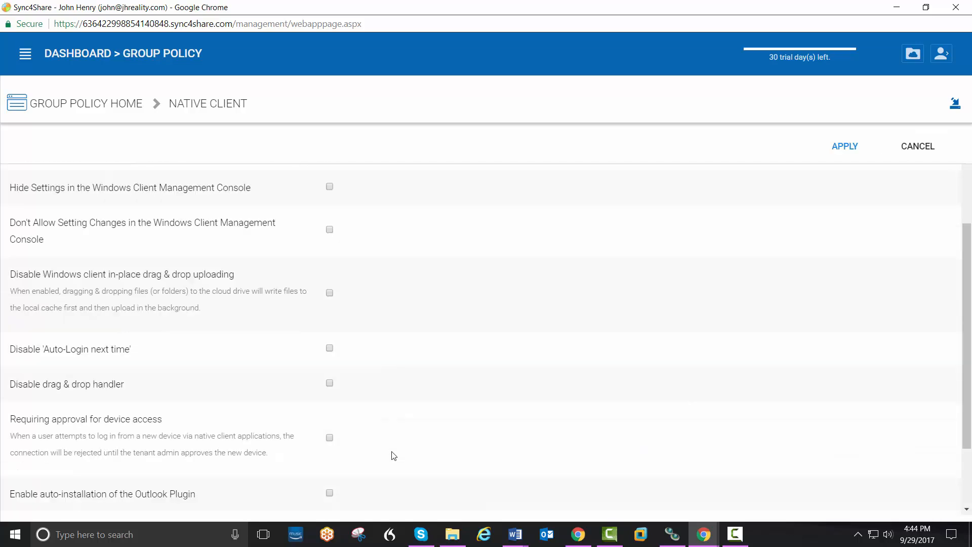
scroll(393, 455, down, 2)
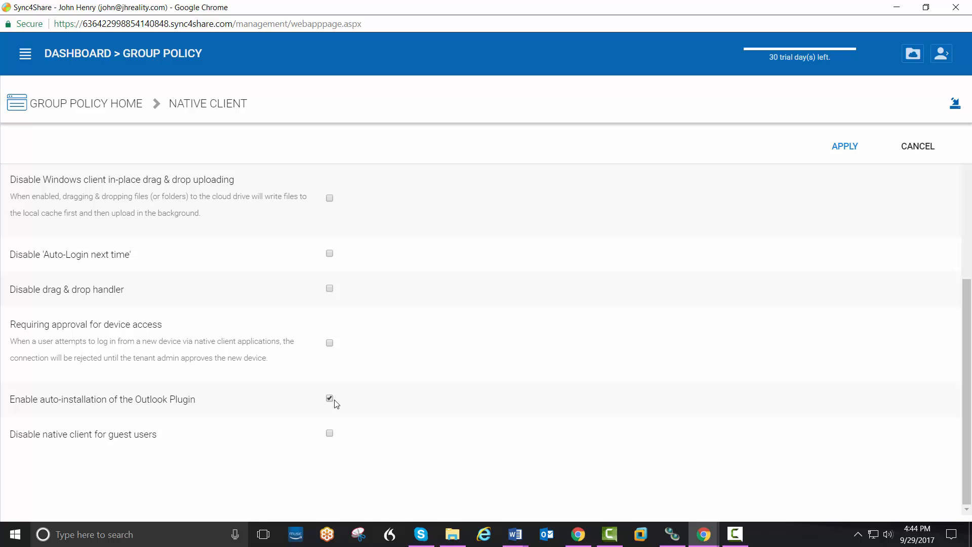
click(840, 152)
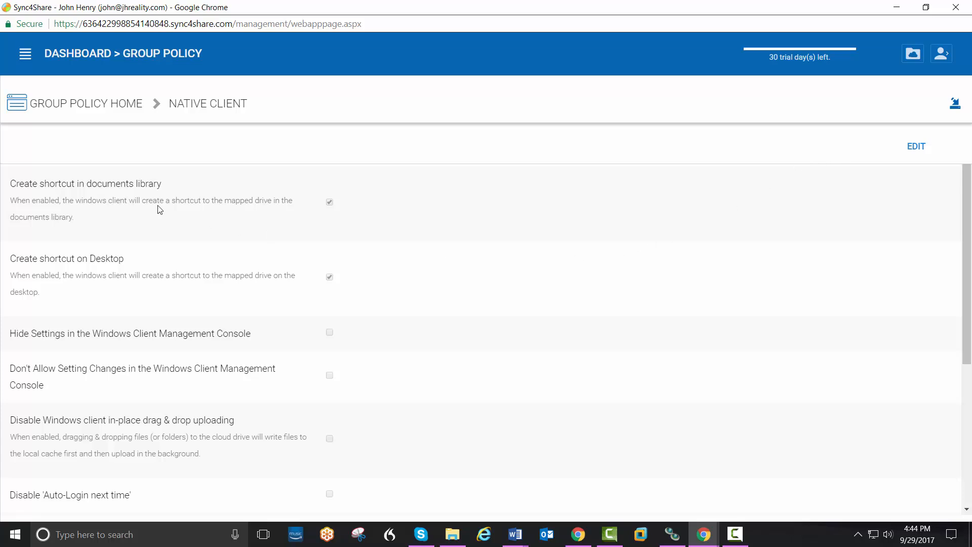
click(81, 113)
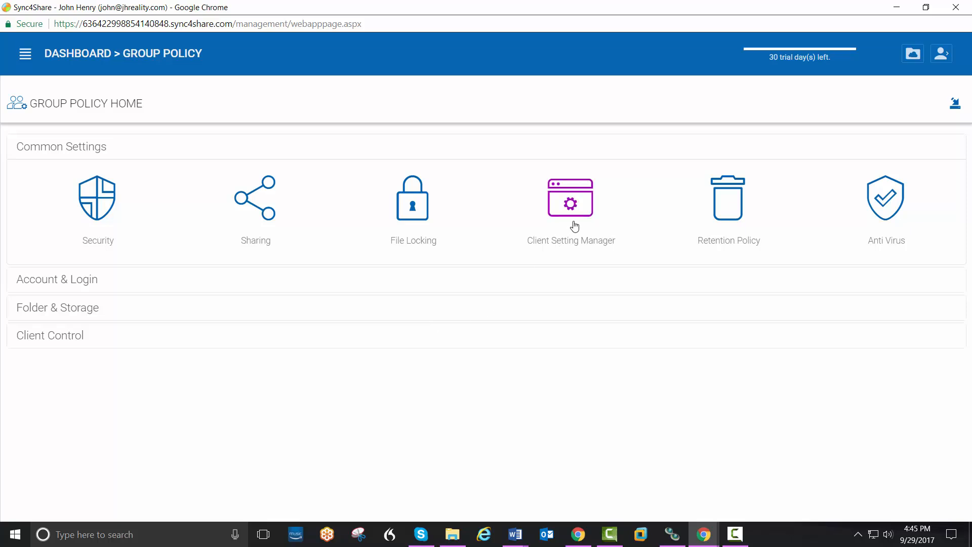
Step: Turn on Encrypt Local Cache in the Client Setting Manager policy, then go back to the dashboard
click(574, 227)
scroll(383, 327, down, 4)
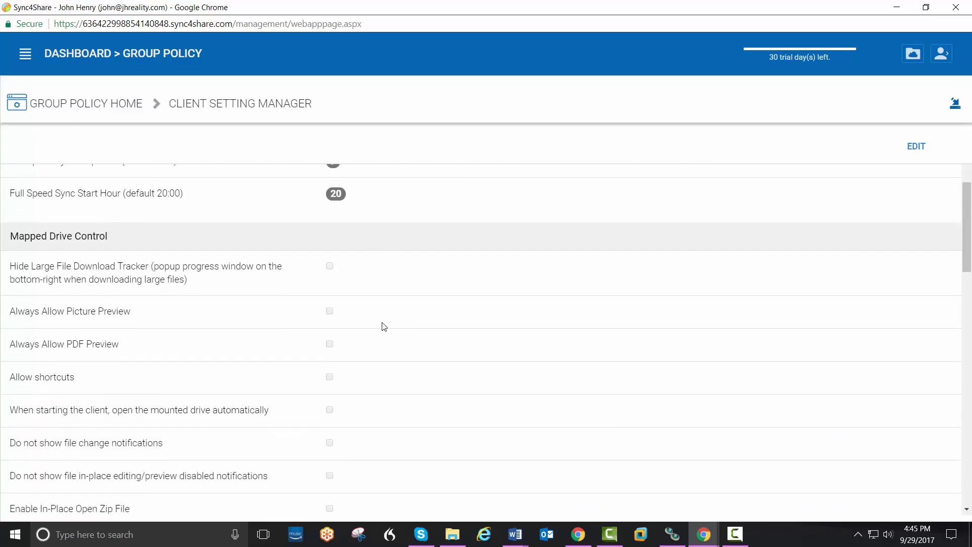
scroll(383, 326, down, 8)
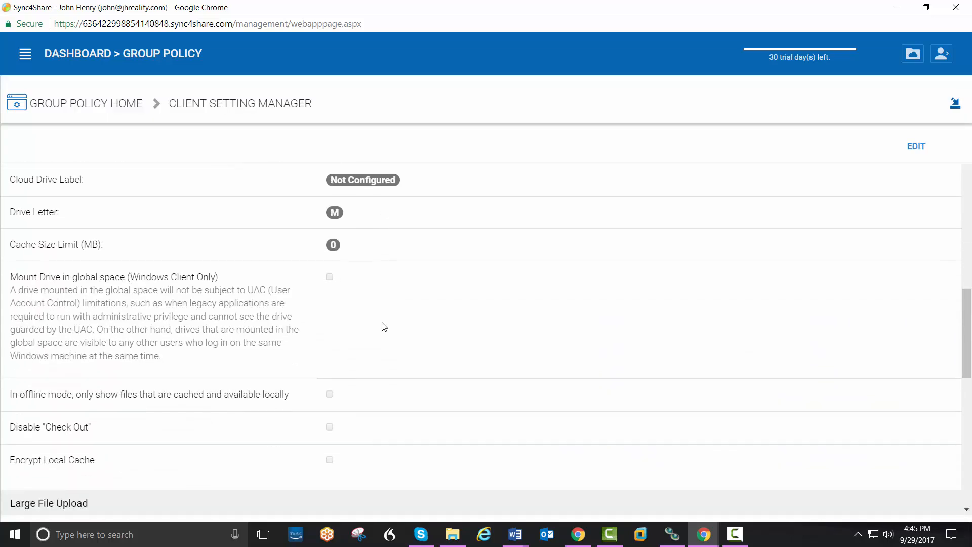
scroll(383, 327, down, 2)
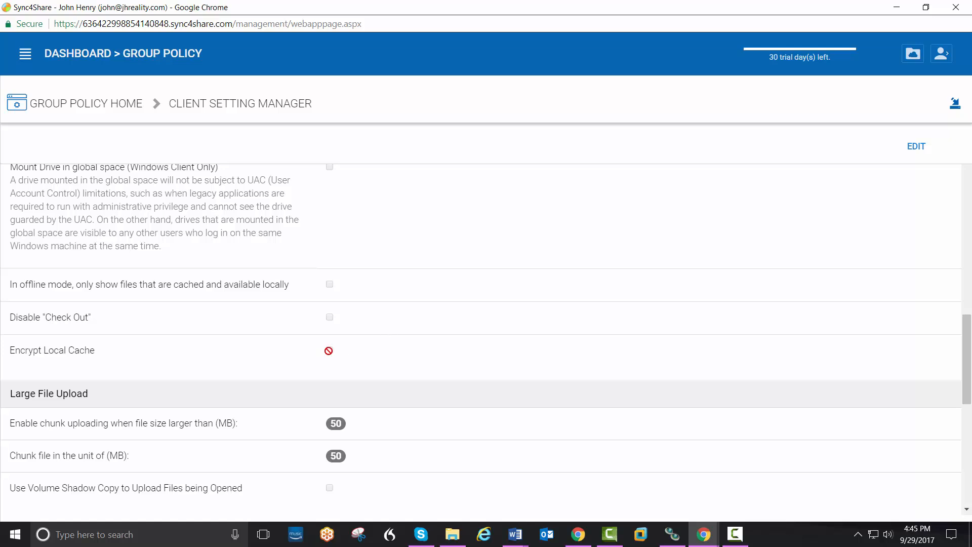
click(904, 155)
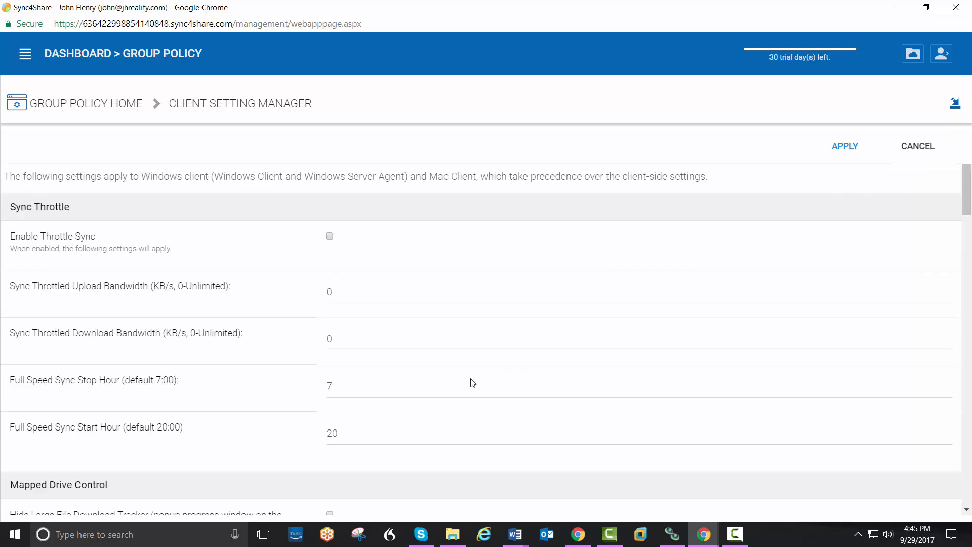
scroll(437, 408, down, 12)
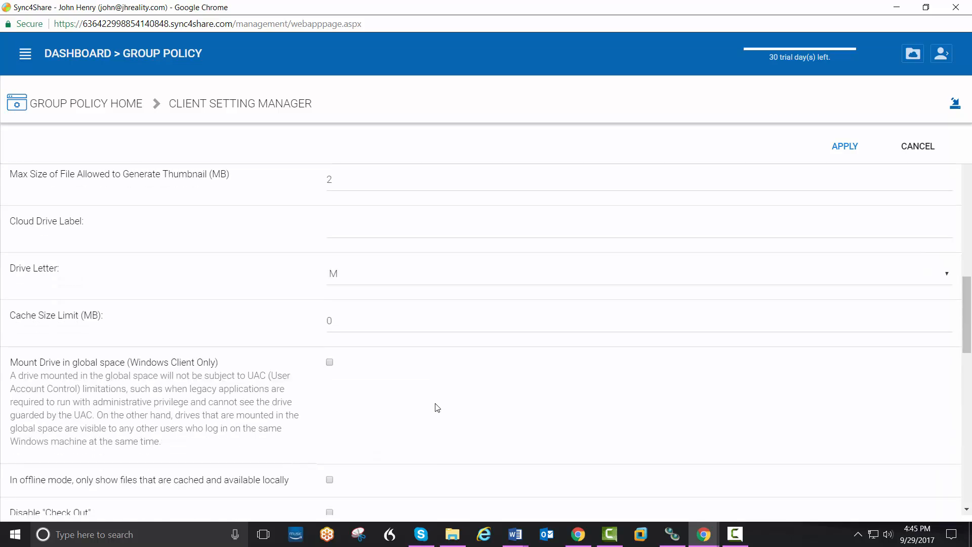
scroll(438, 408, down, 3)
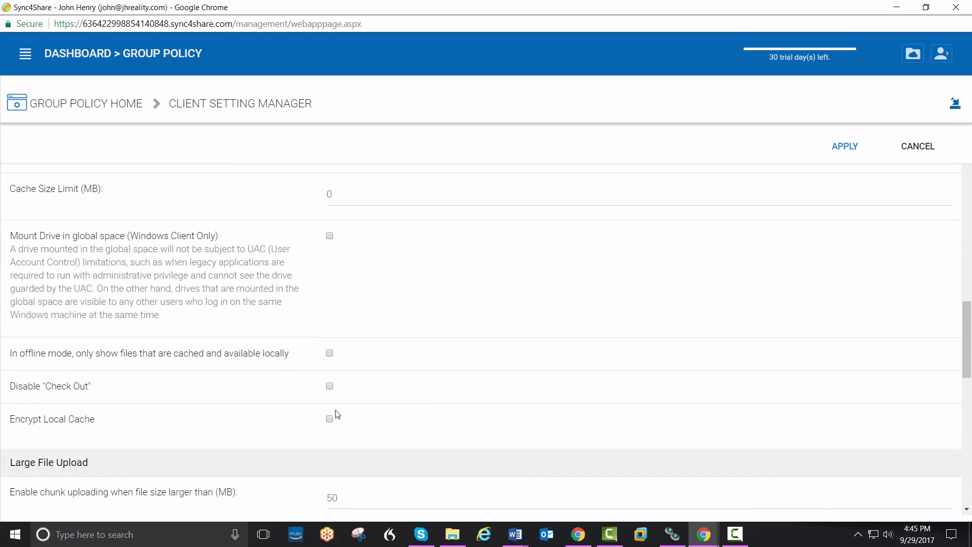
click(329, 419)
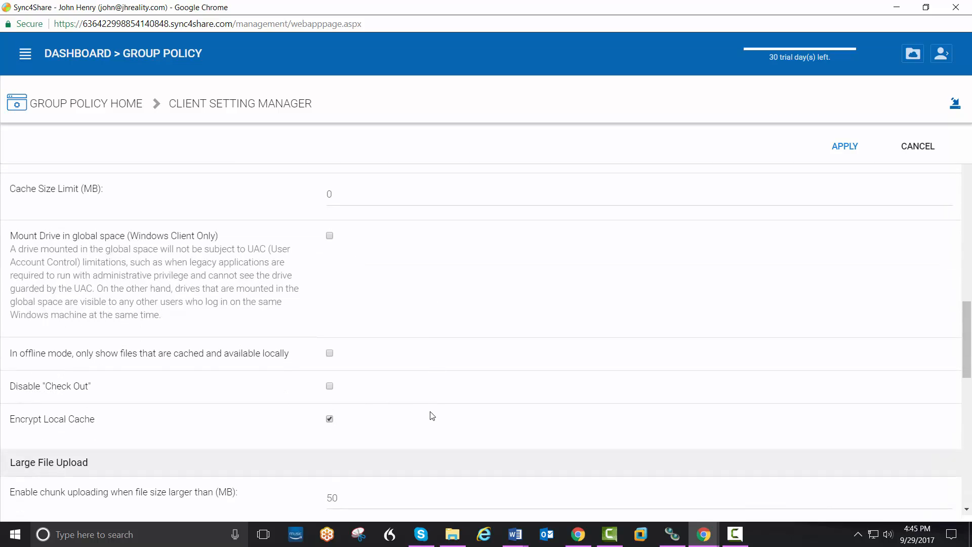
click(850, 154)
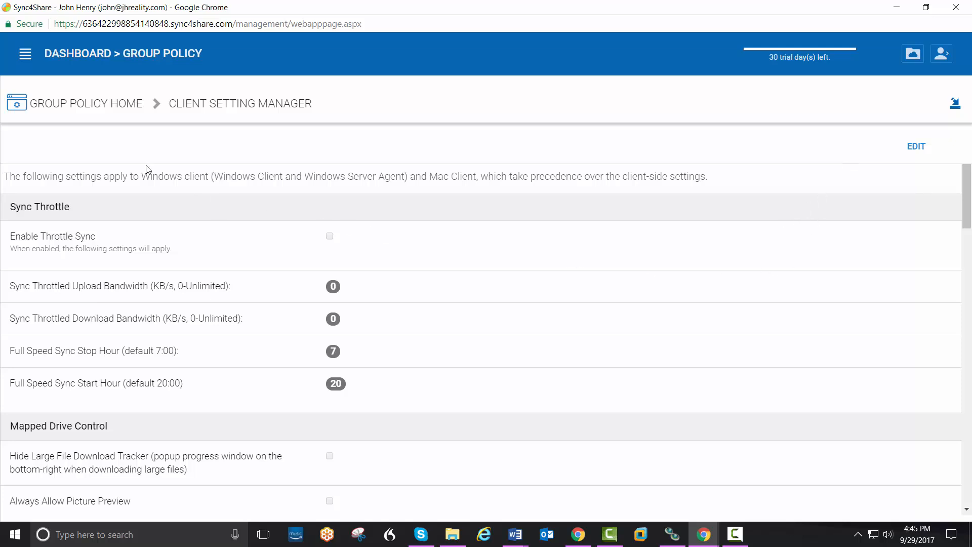
click(85, 57)
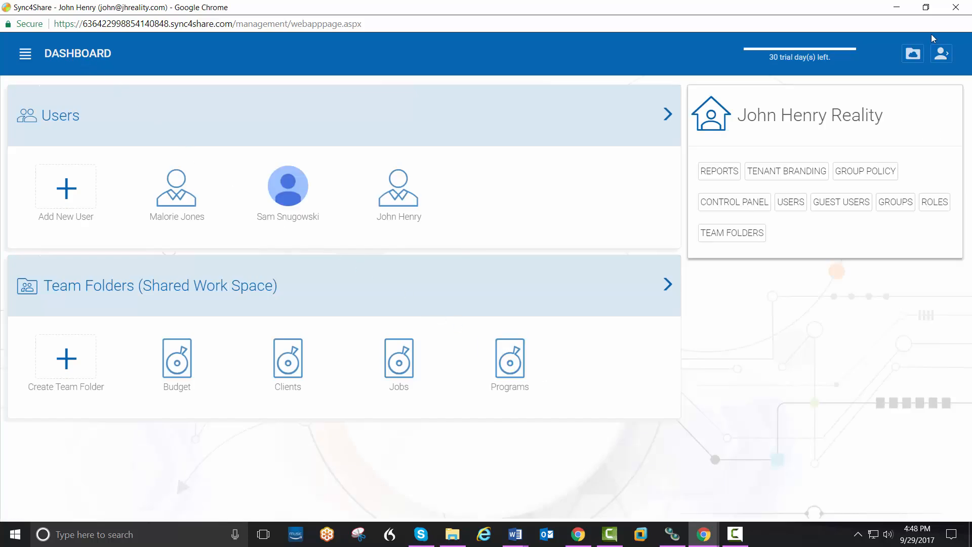
Step: Restore, move aside and minimize the tenant's browser window to reveal the partner portal
click(926, 7)
drag(650, 111, 708, 89)
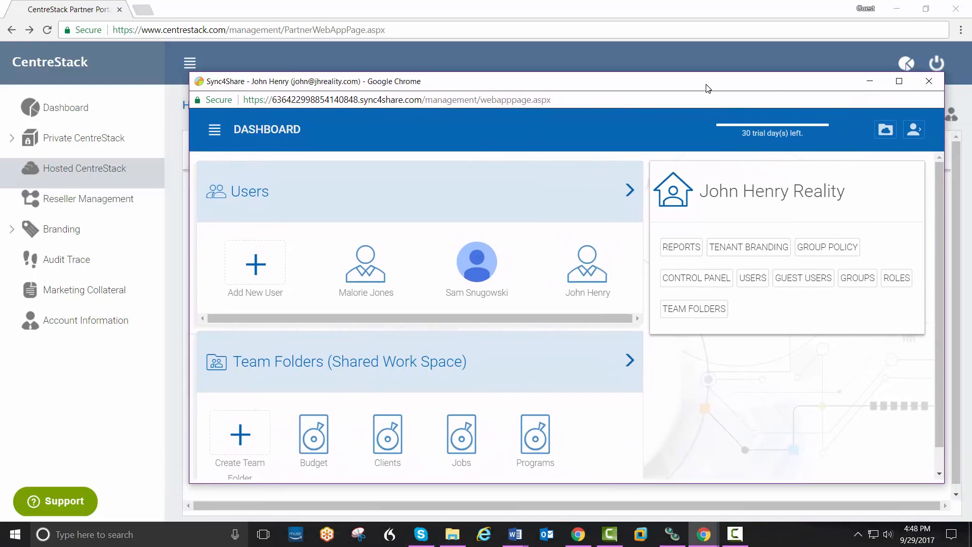
click(871, 84)
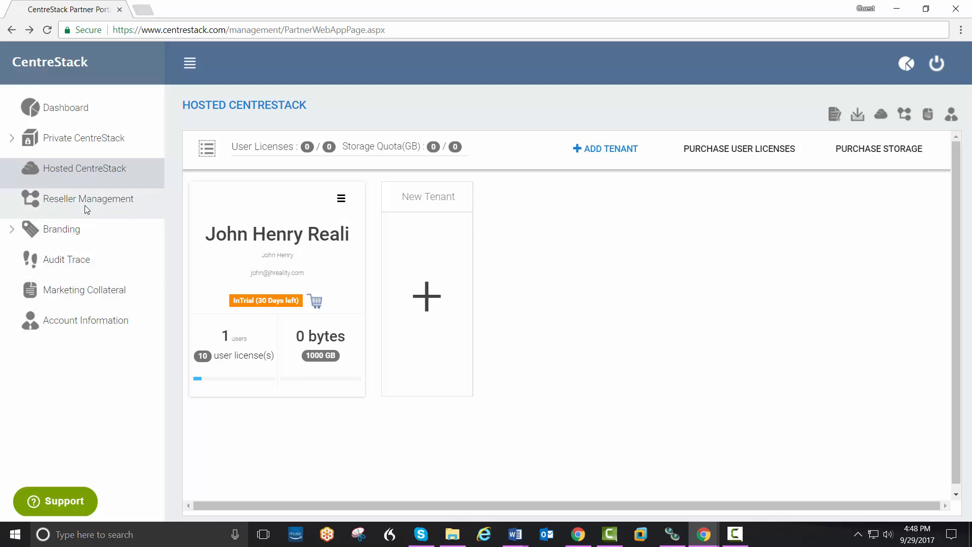
click(727, 154)
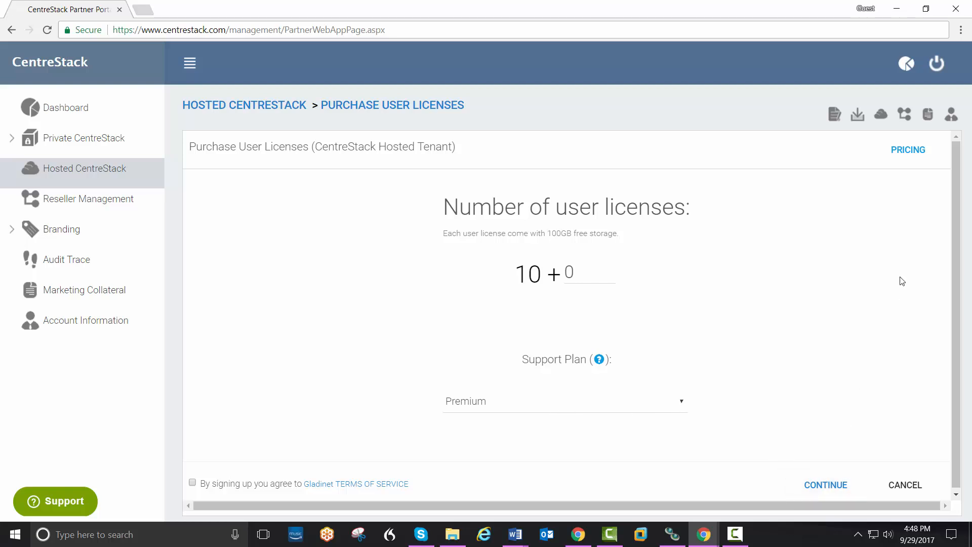
click(911, 153)
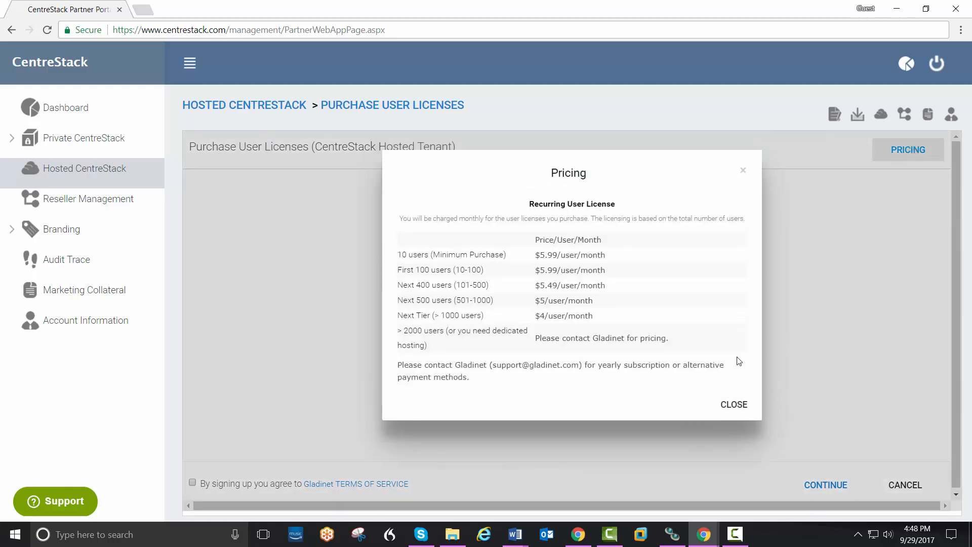
click(738, 414)
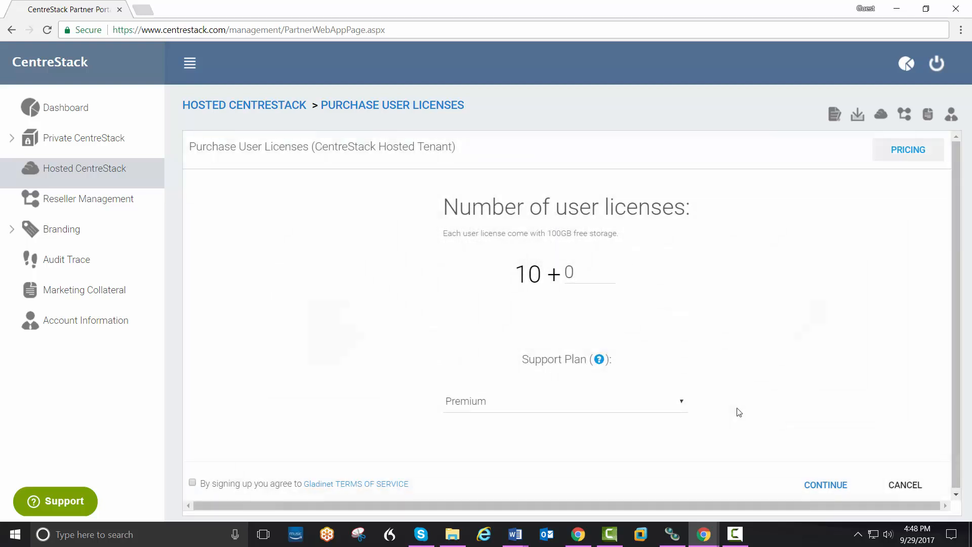
click(192, 483)
click(824, 486)
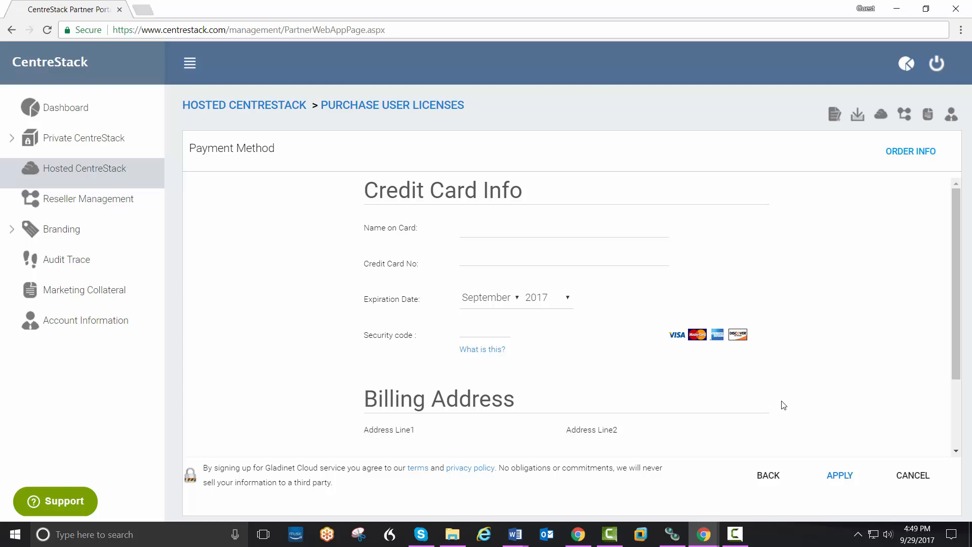
click(910, 480)
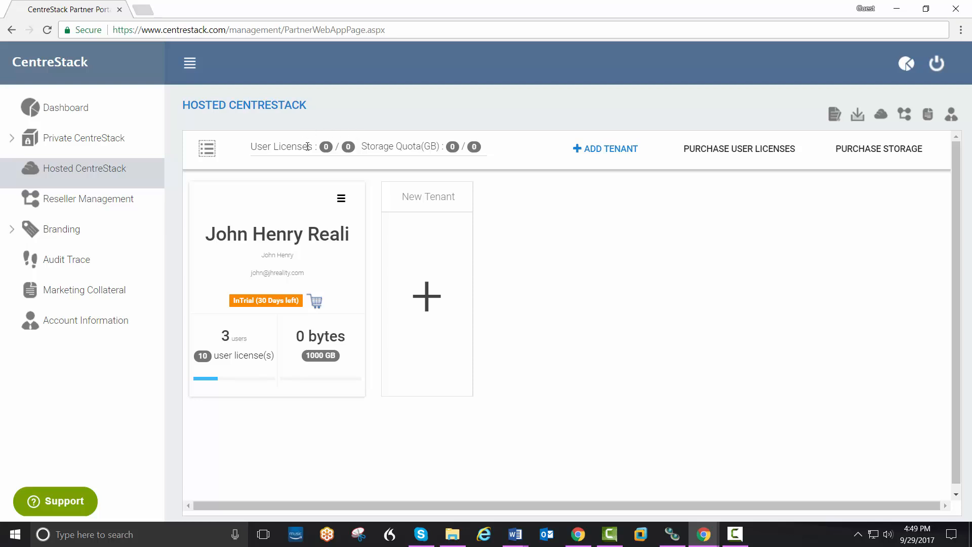
click(342, 200)
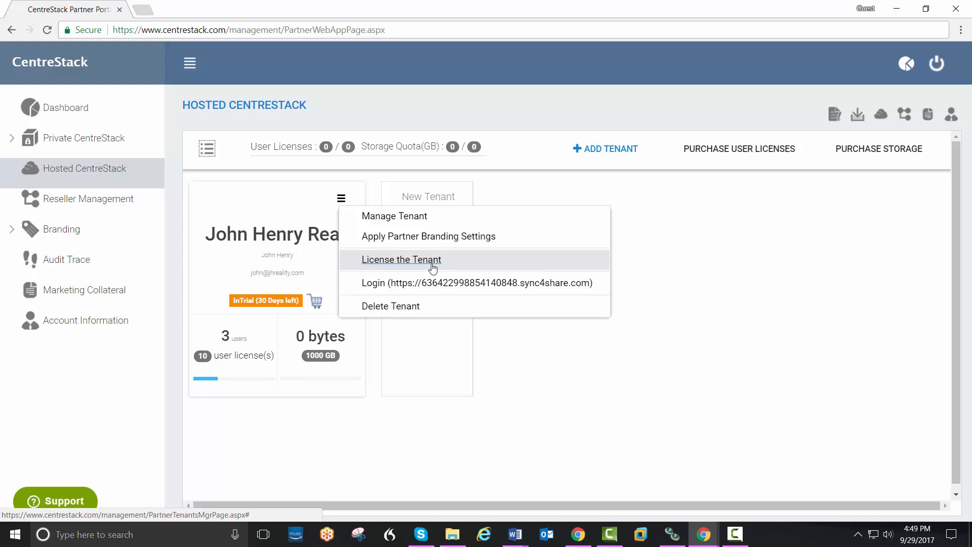
click(685, 266)
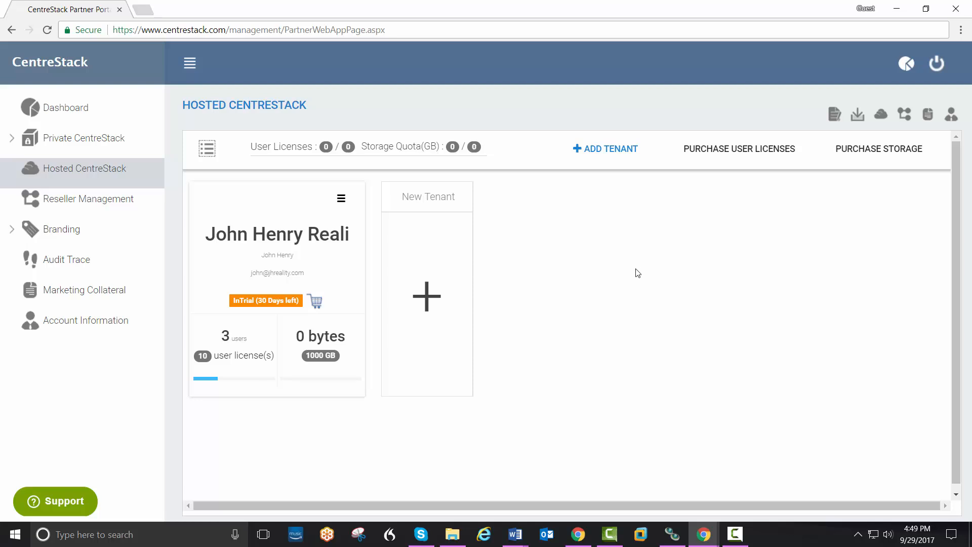